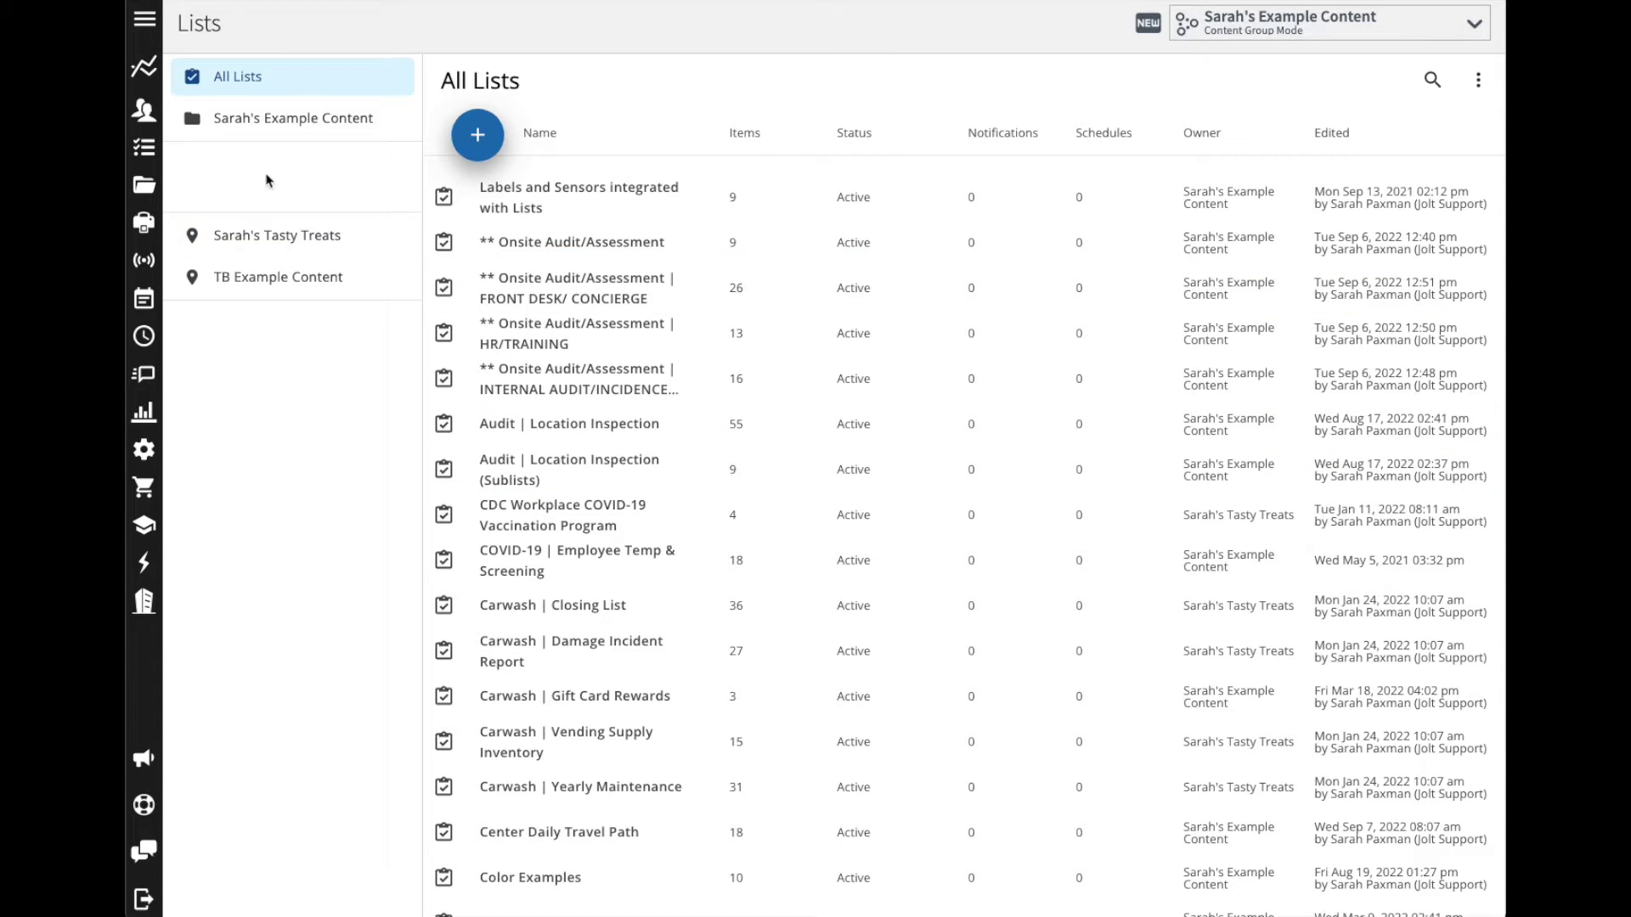
- From the Lists section, create a new list and name it 'Opening Checklist'
{"action": "mouse_move", "coordinate": [161, 151]}
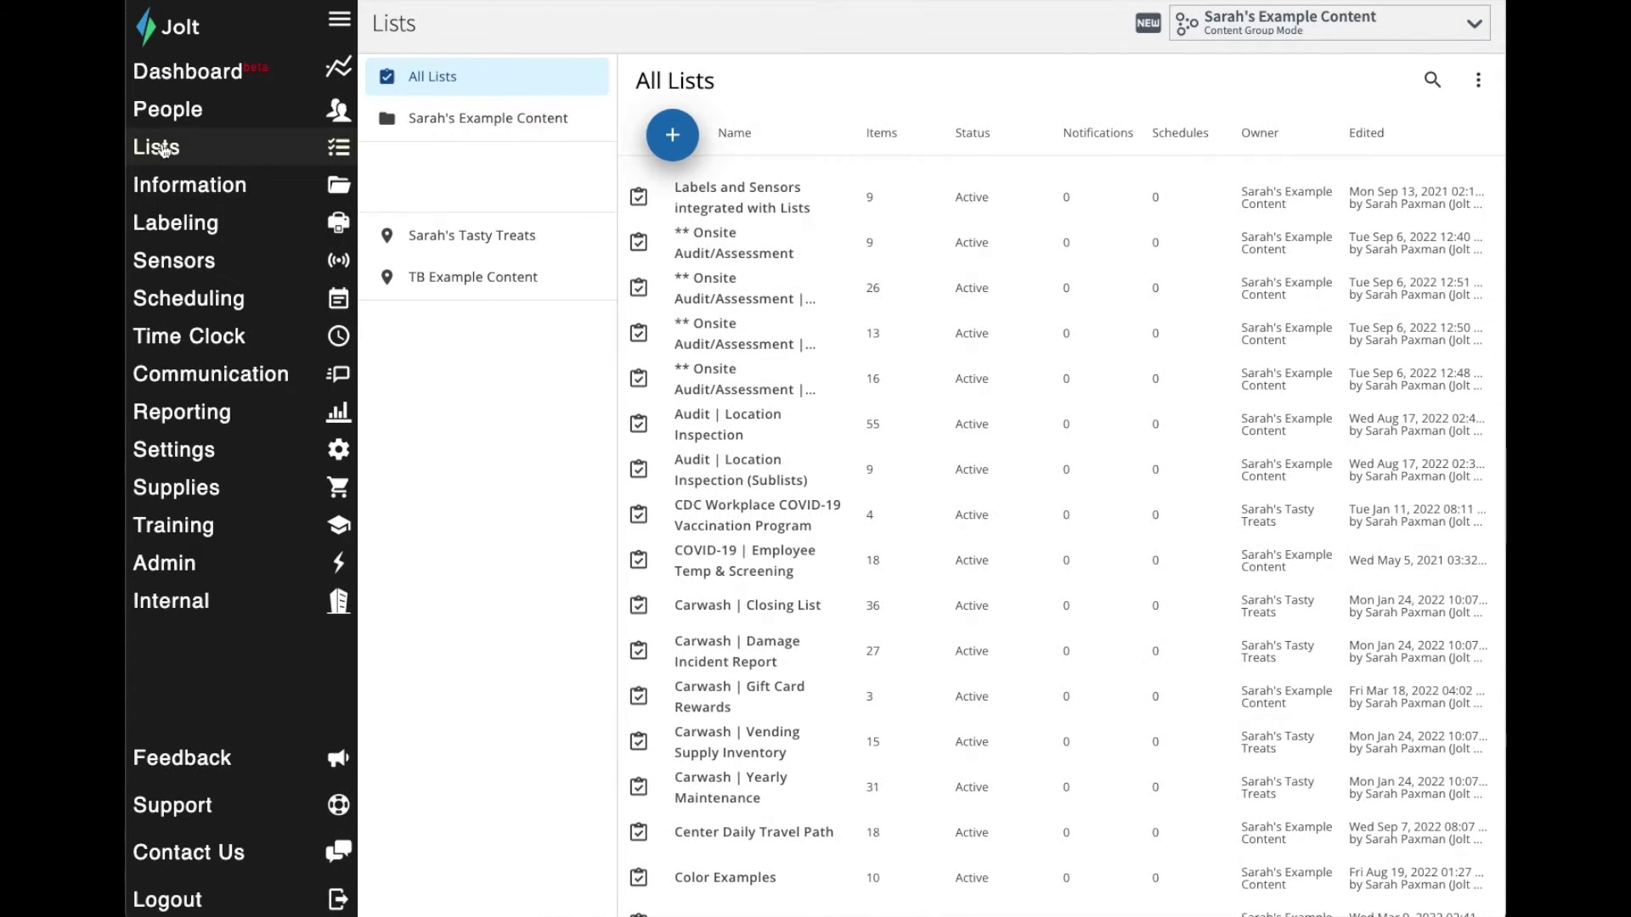
{"action": "left_click", "coordinate": [226, 152]}
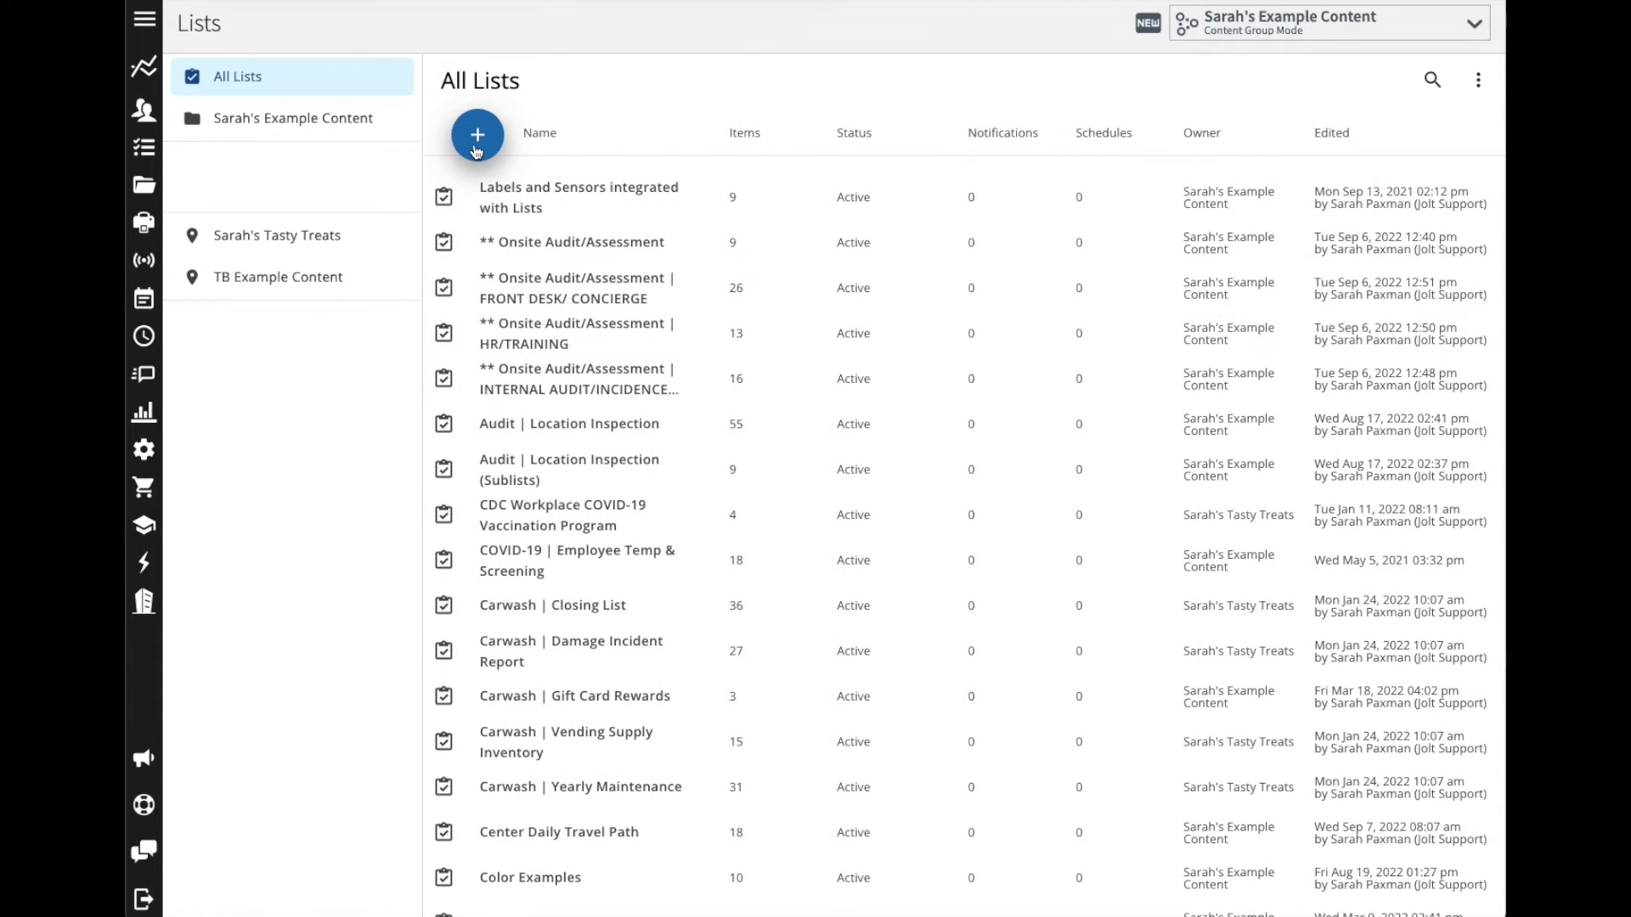
{"action": "left_click", "coordinate": [476, 144]}
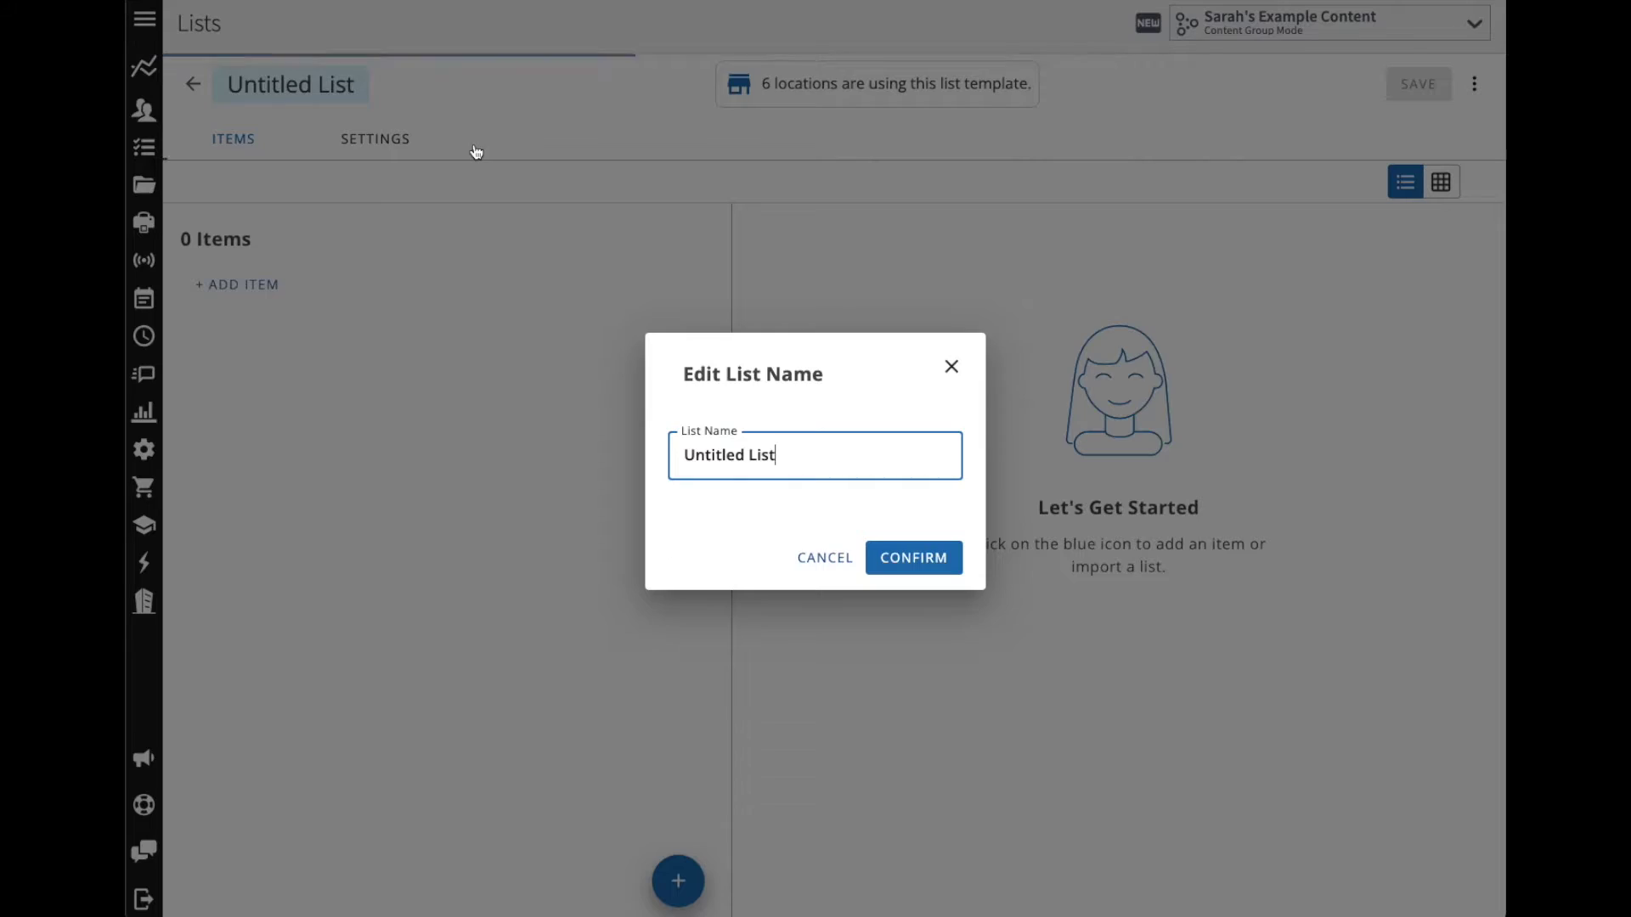
{"action": "triple_click", "coordinate": [769, 465]}
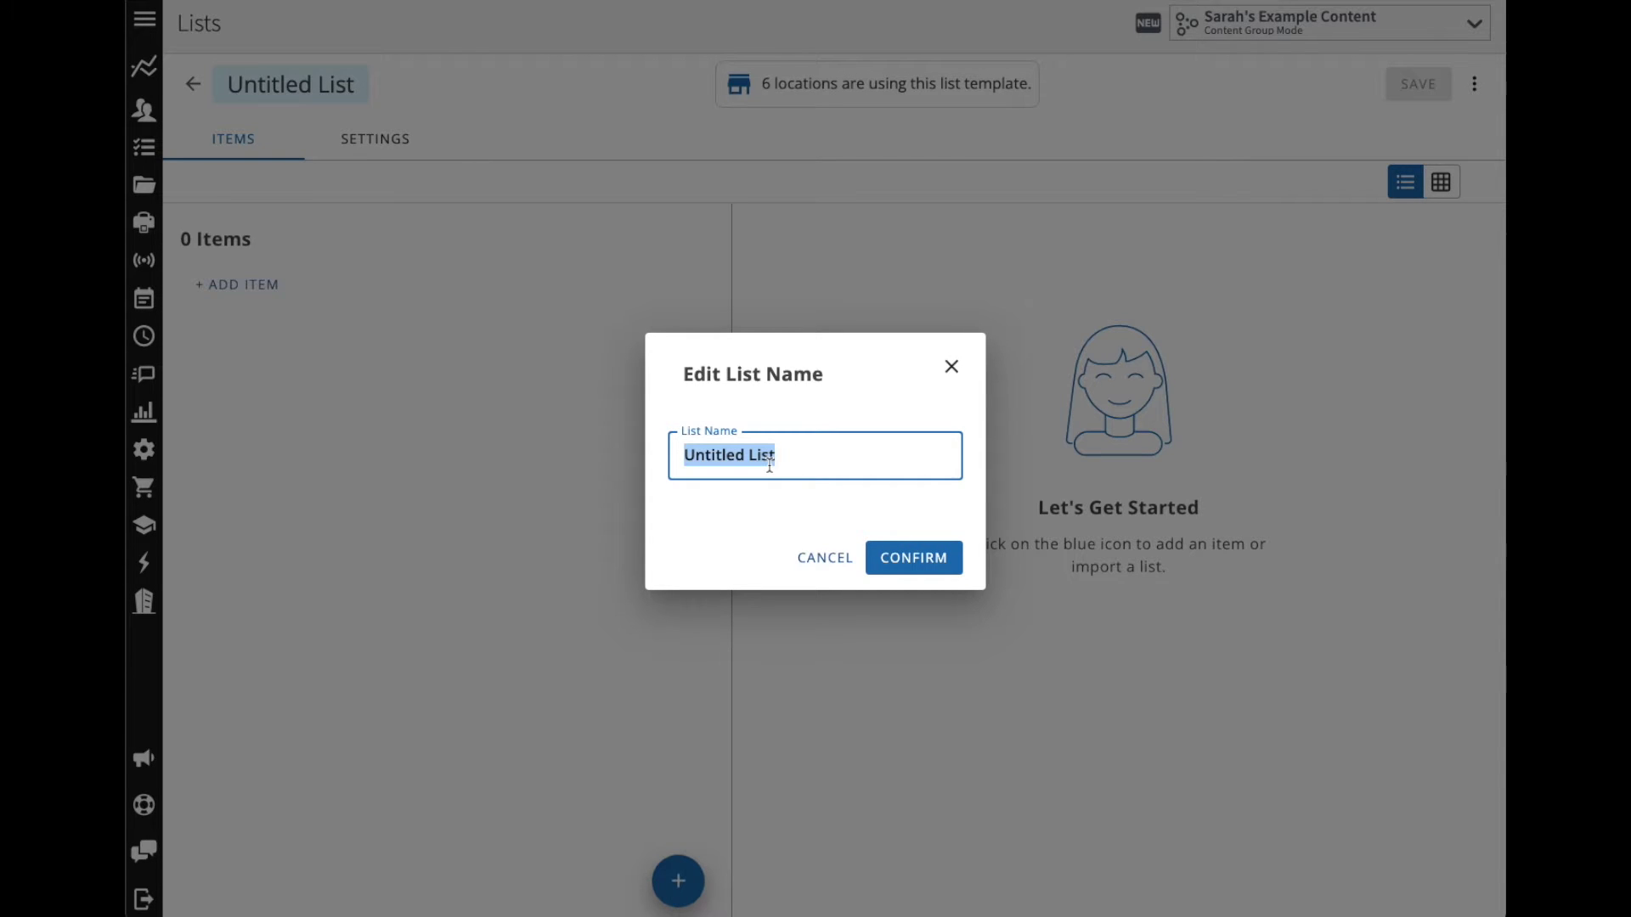
{"action": "type", "text": "Opening Checklist"}
{"action": "key", "text": "Return"}
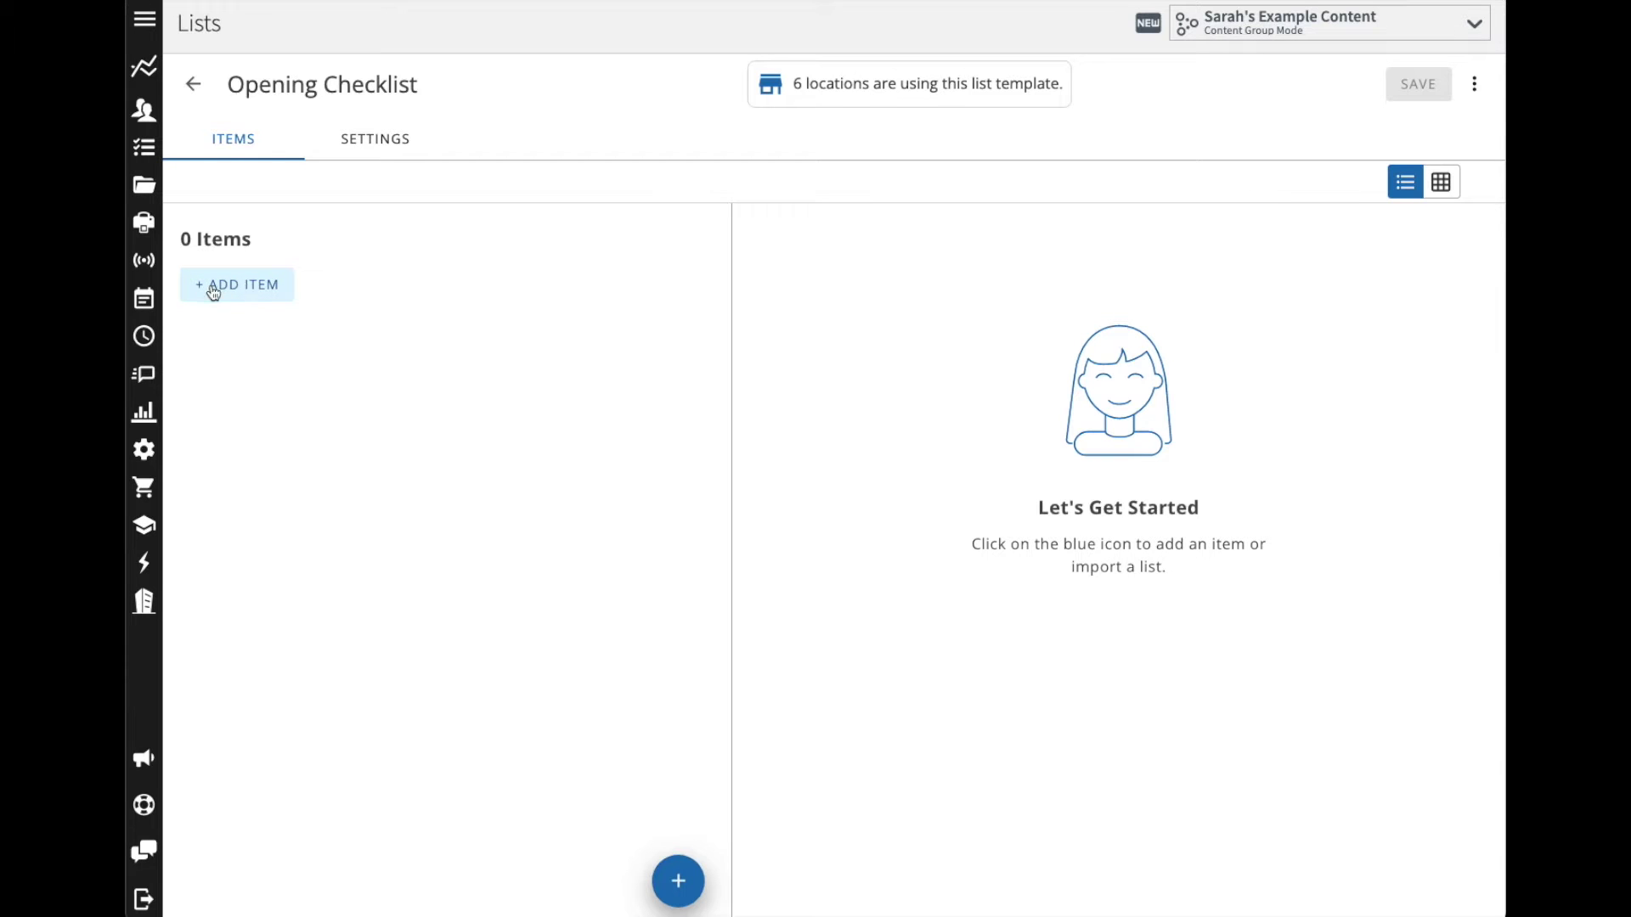
- Add a Checkmark item with the prompt 'Turn on all equipment'
{"action": "left_click", "coordinate": [246, 289]}
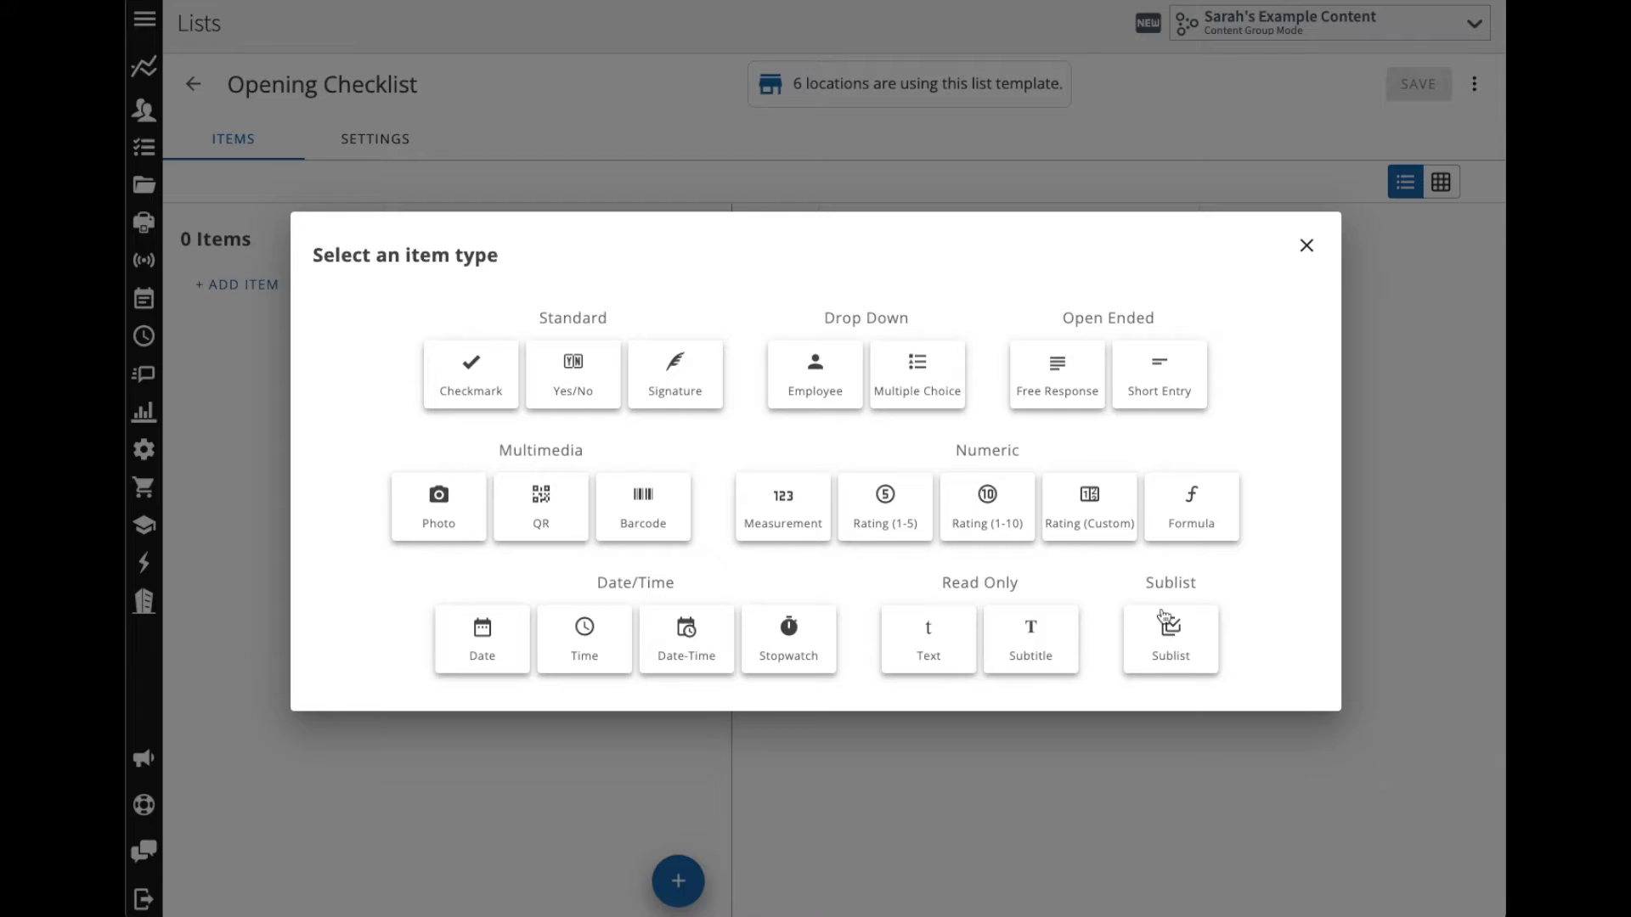
{"action": "left_click", "coordinate": [462, 399]}
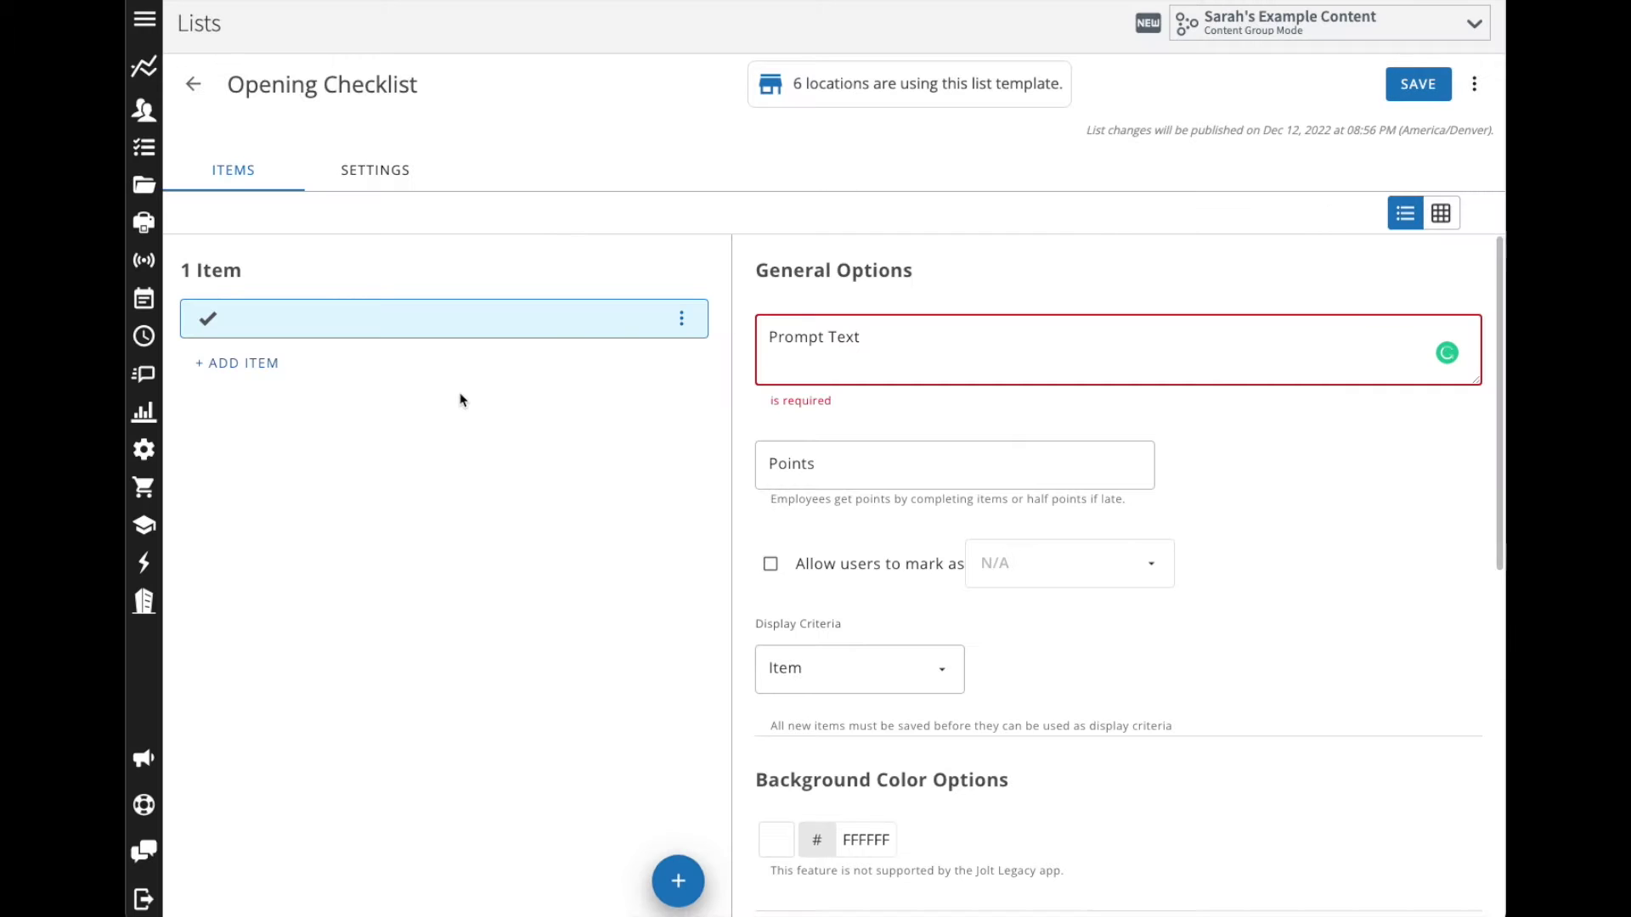
{"action": "left_click", "coordinate": [946, 358]}
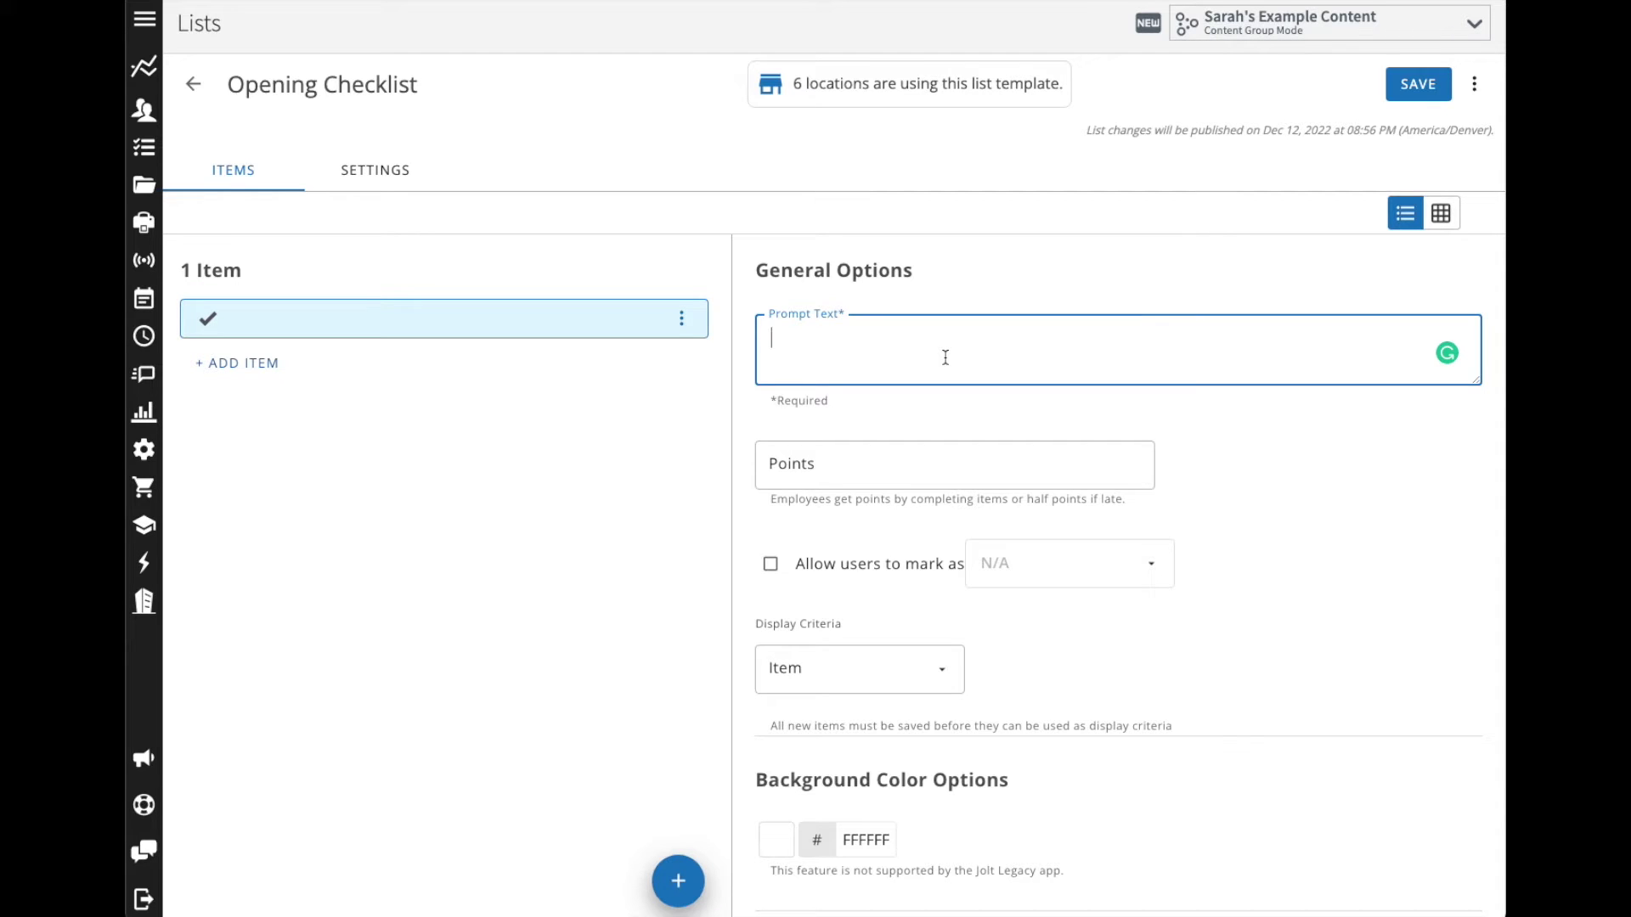
{"action": "type", "text": "Turn on all equi"}
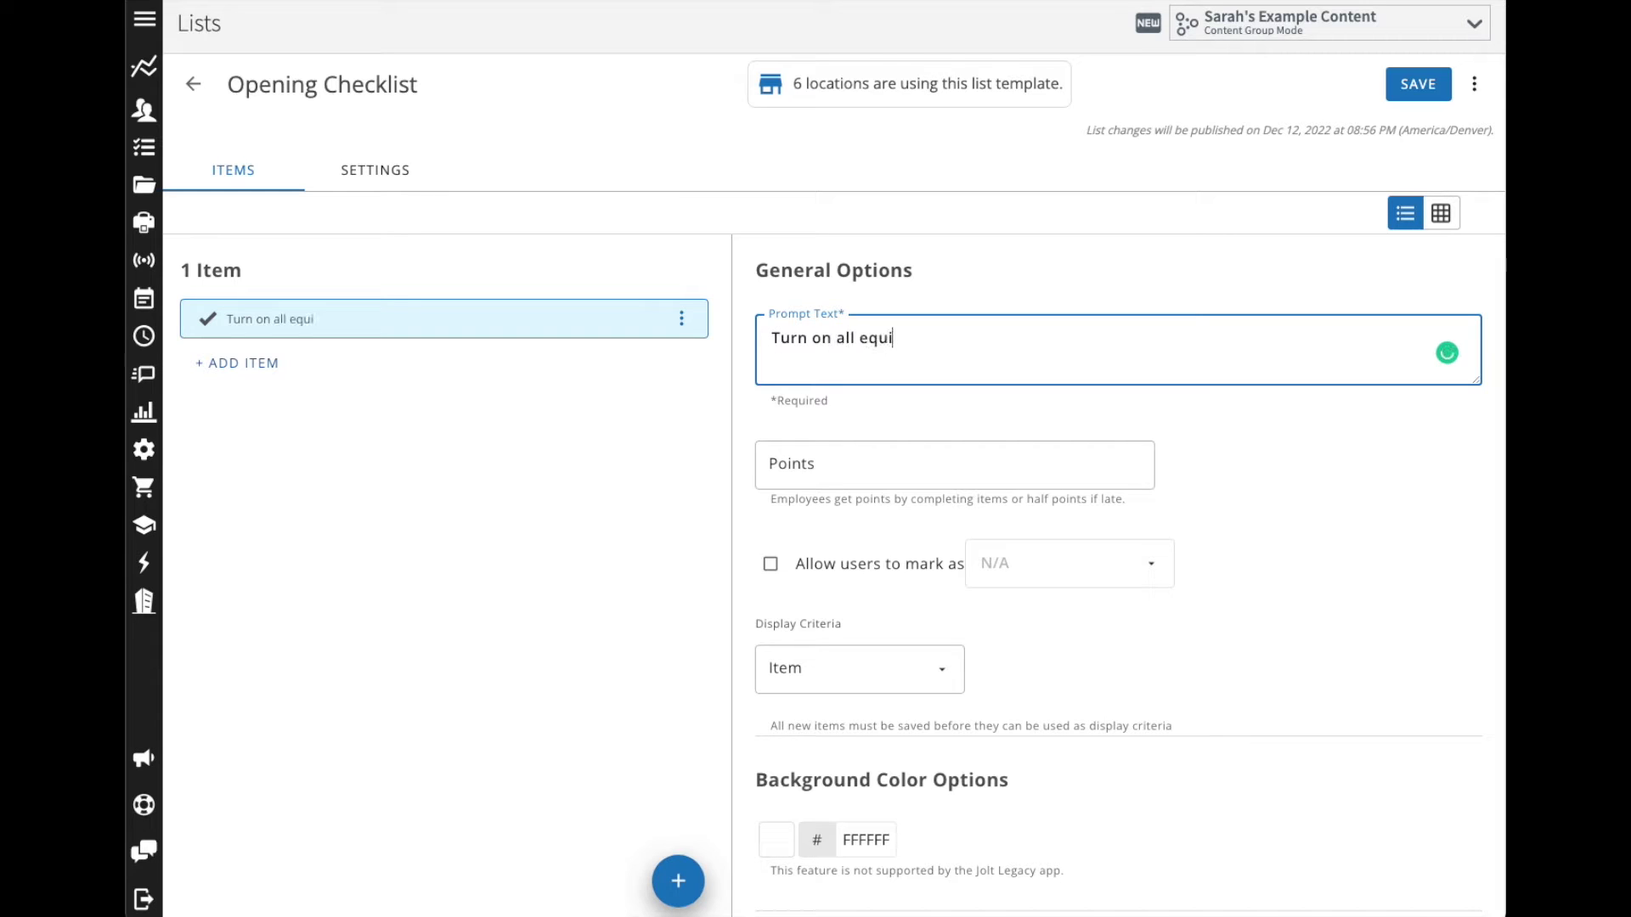
{"action": "type", "text": "pment"}
{"action": "left_click", "coordinate": [270, 365]}
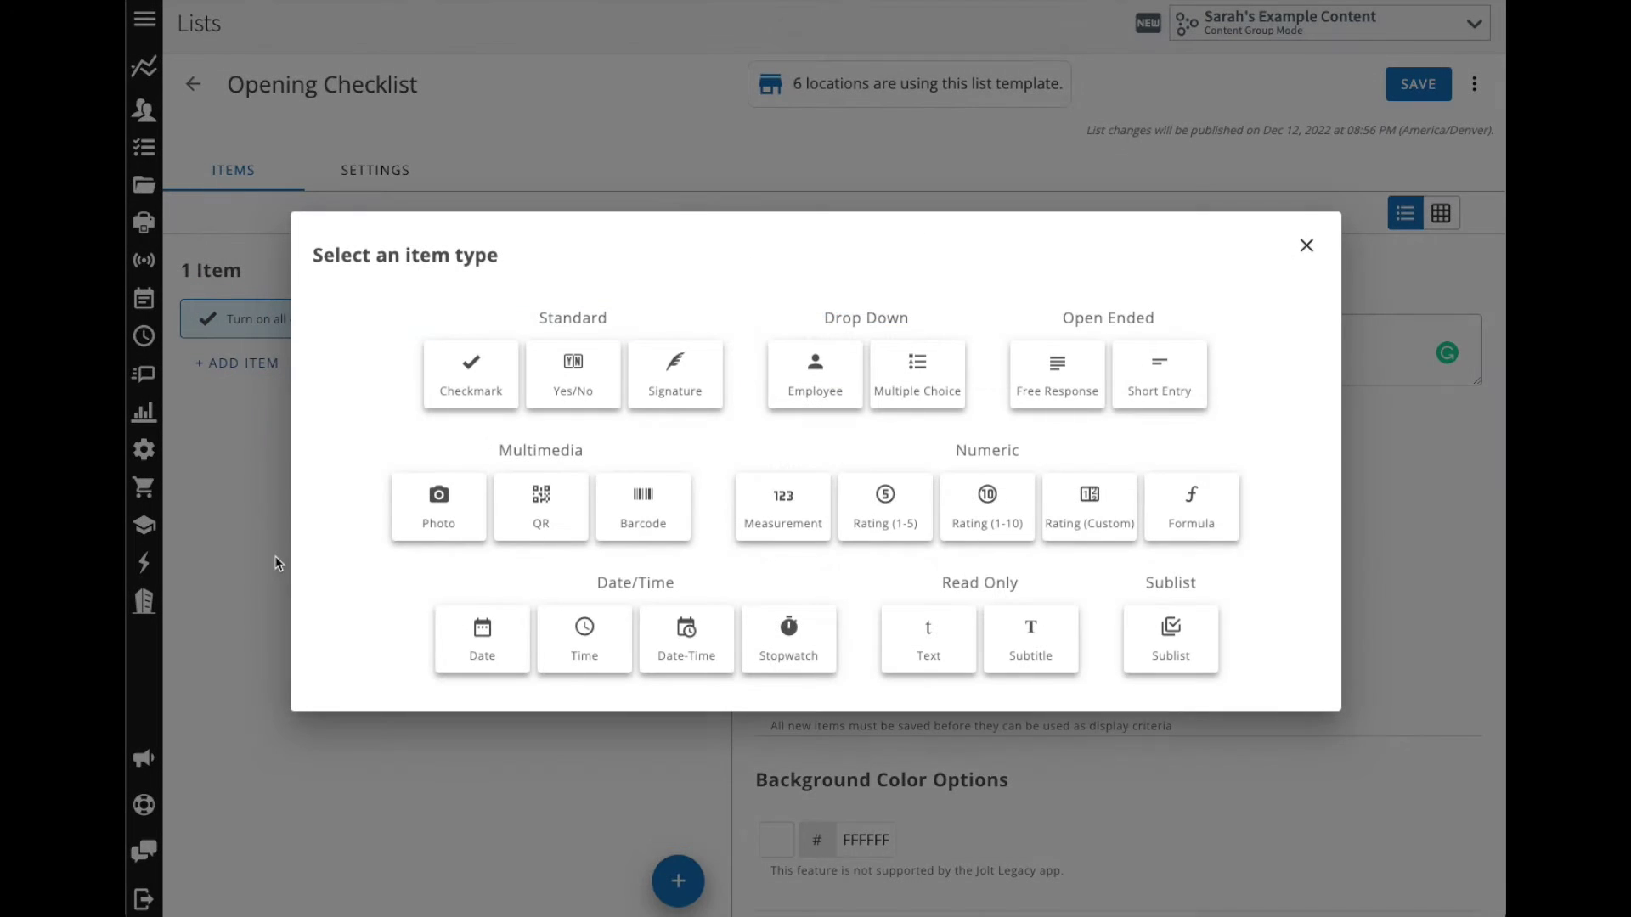
- Dismiss the item-type picker and choose Bulk Import from the add-items menu
{"action": "left_click", "coordinate": [1307, 248]}
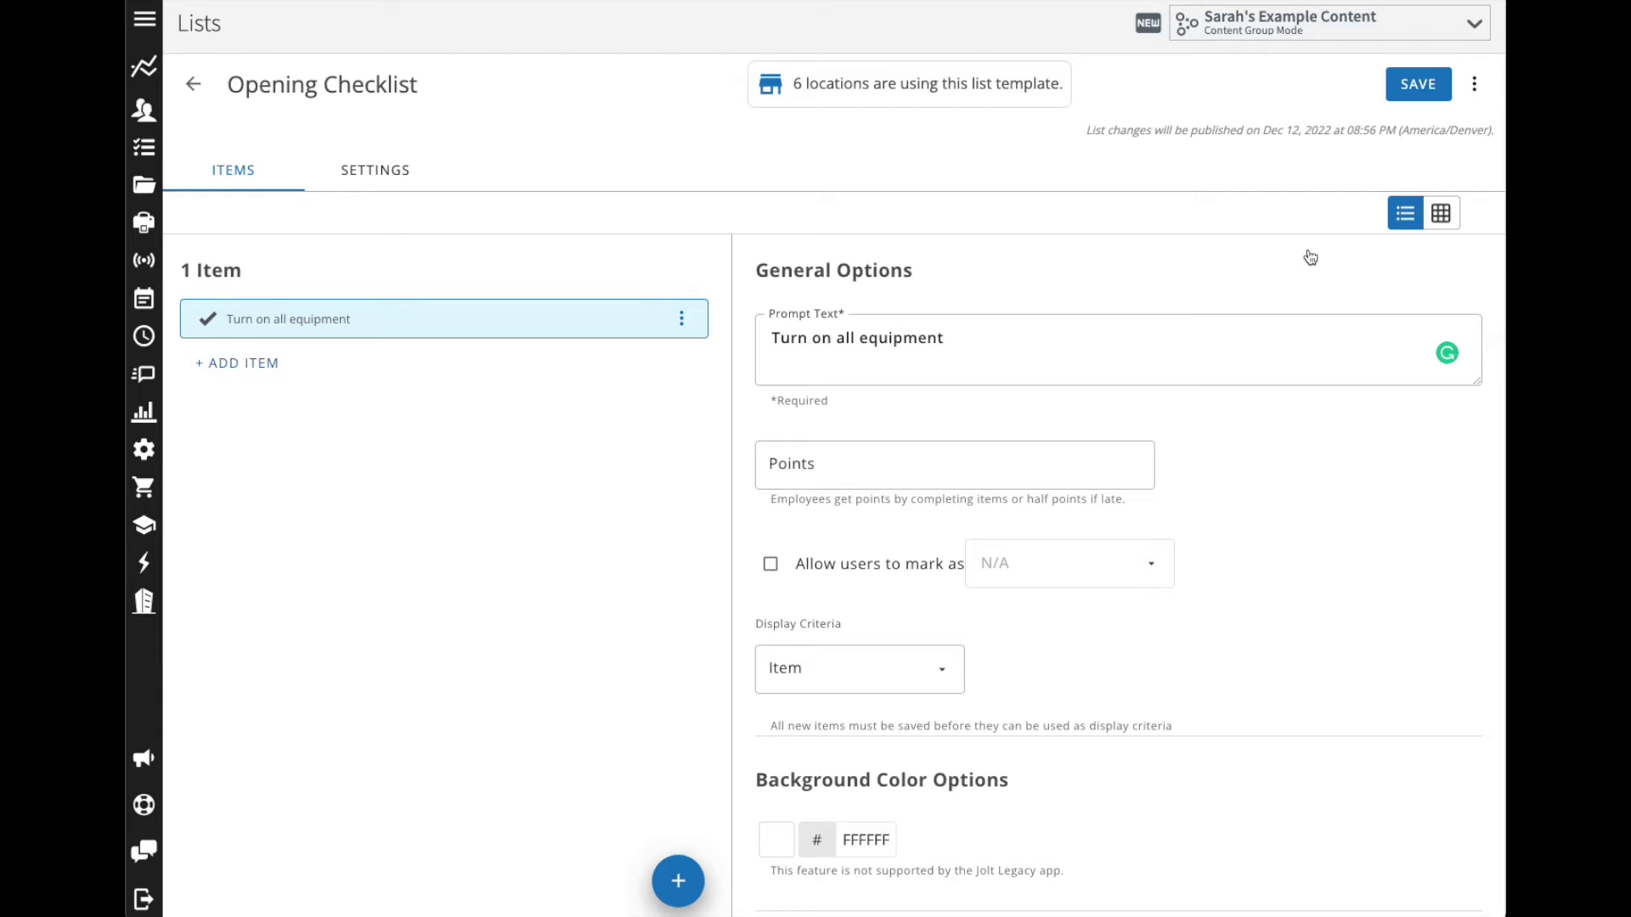
{"action": "left_click", "coordinate": [695, 899]}
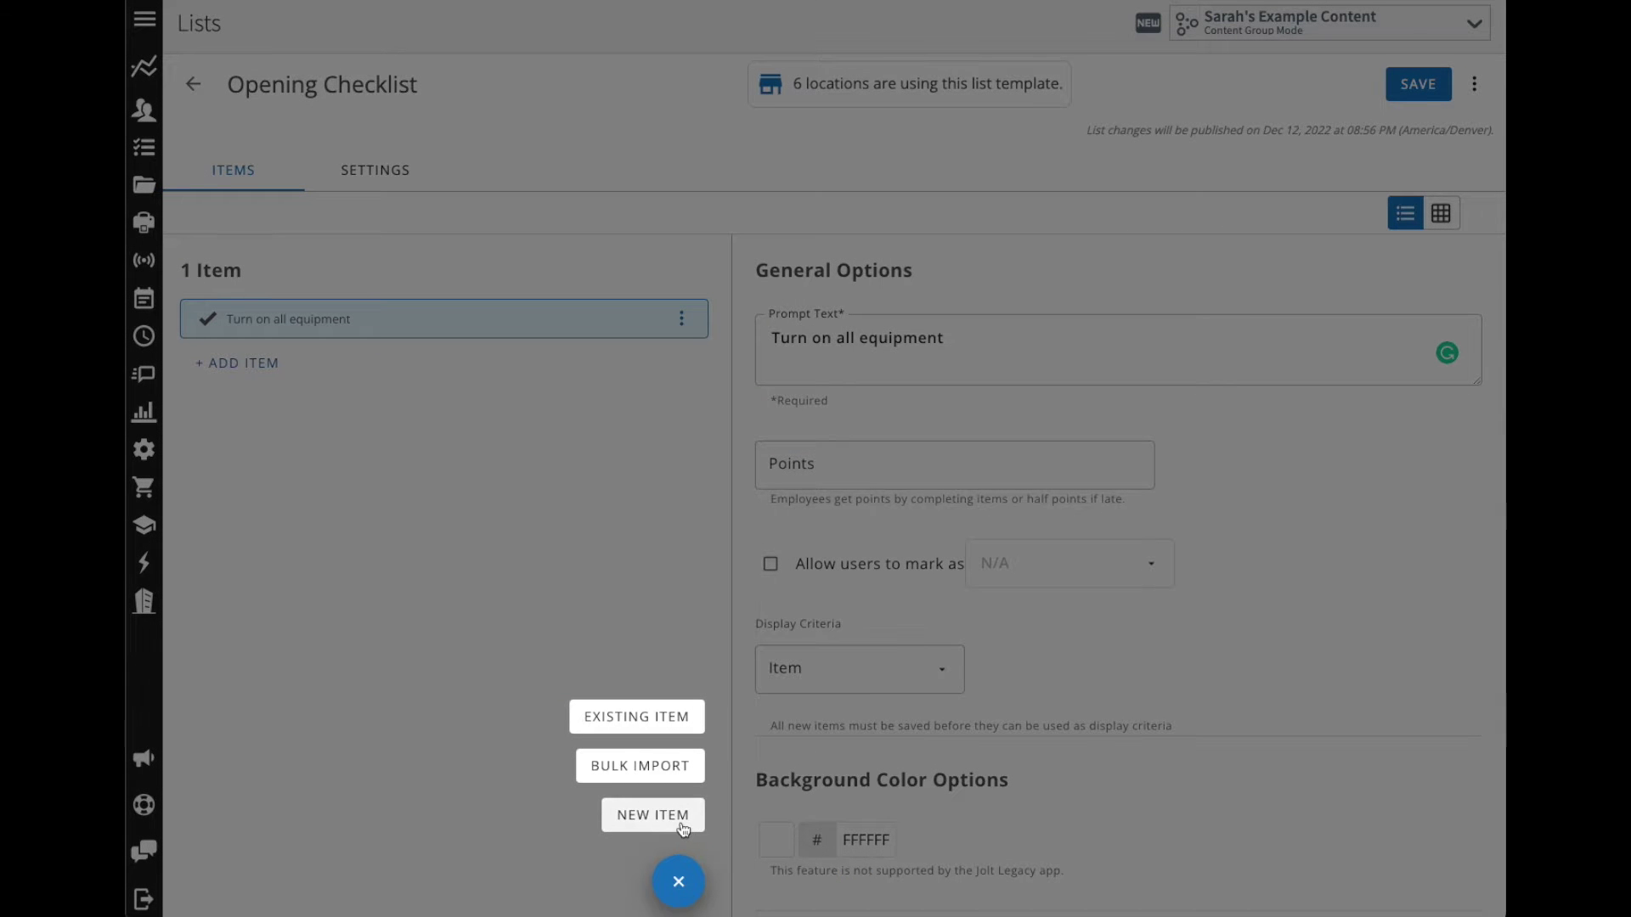
{"action": "left_click", "coordinate": [681, 776]}
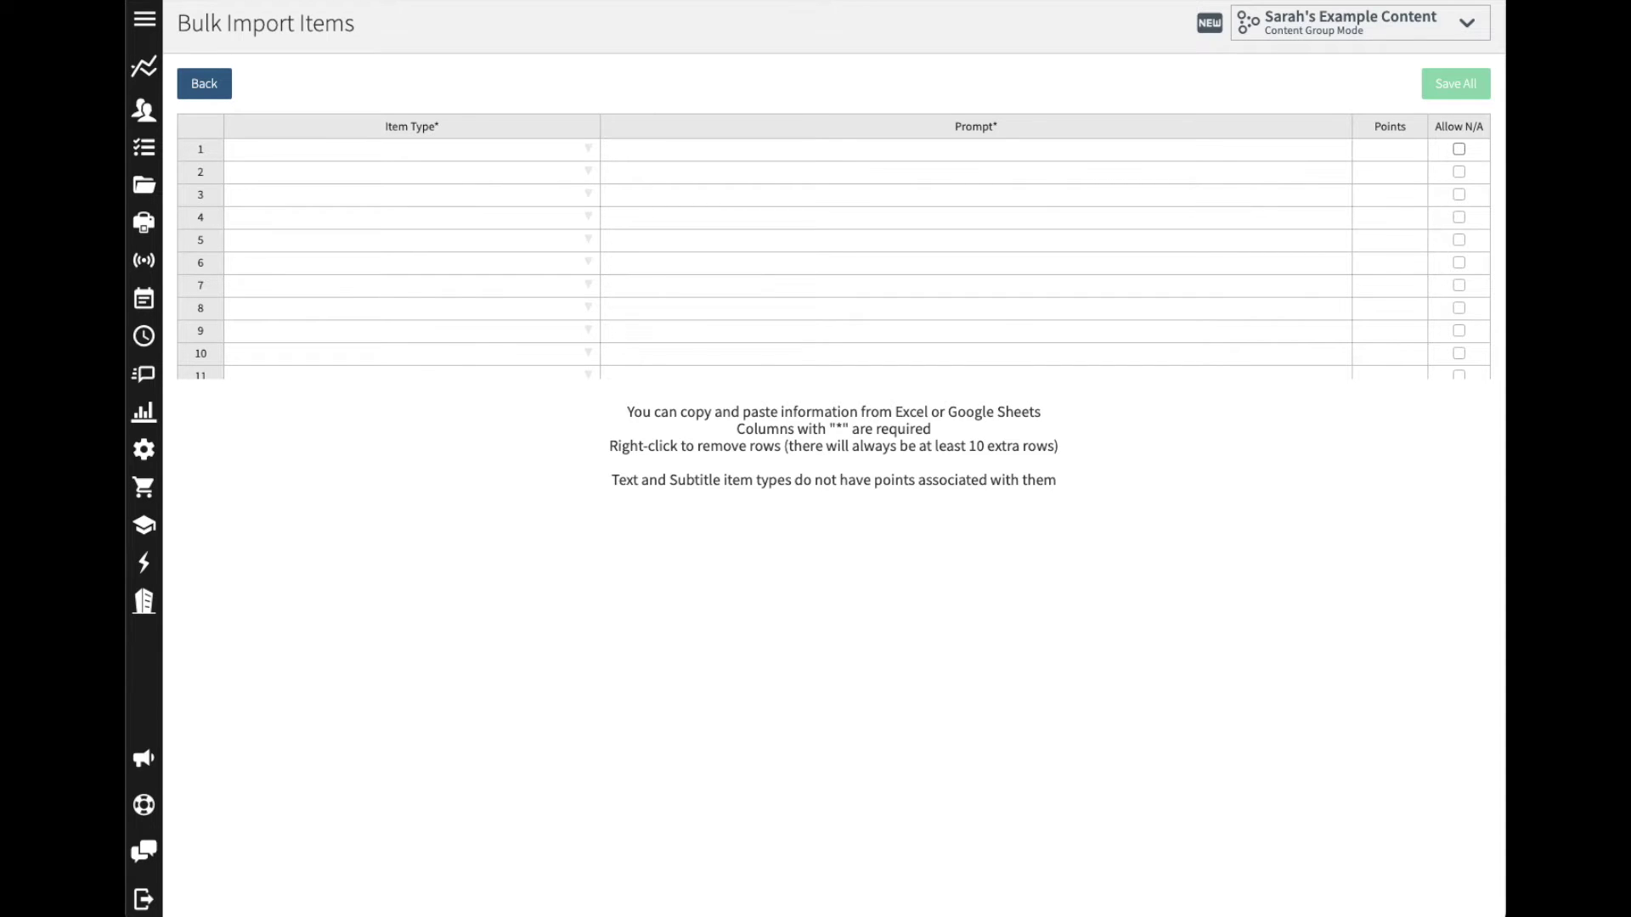
- Enter 'Grab a clean sanitizer bucket and place at your station' as row 1's prompt
{"action": "left_click", "coordinate": [791, 152]}
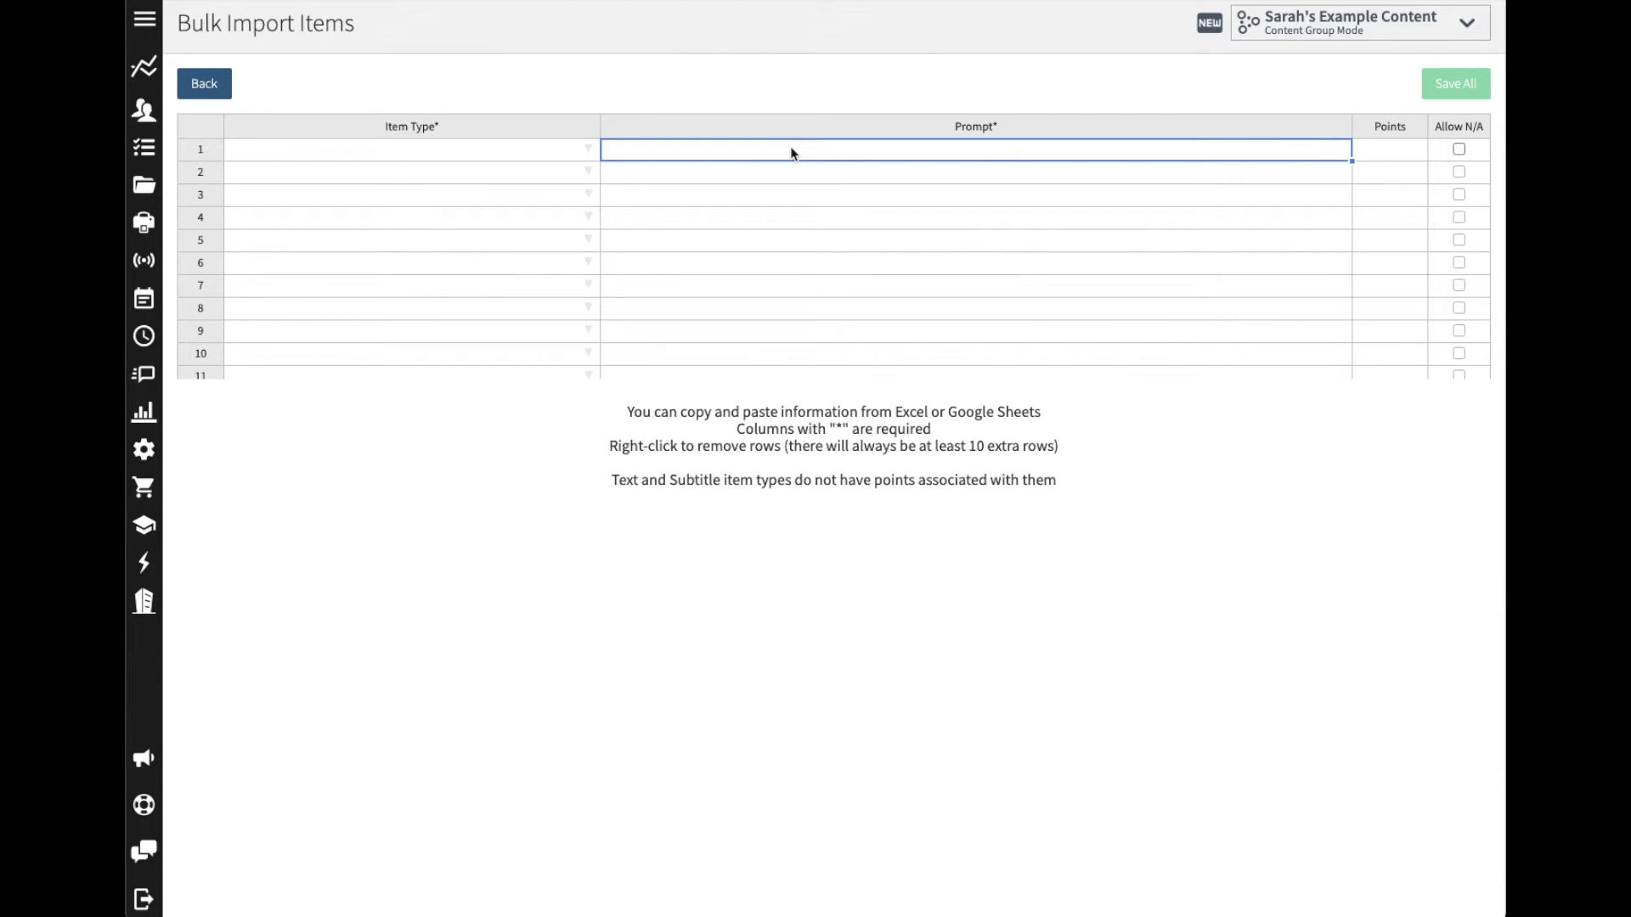
{"action": "type", "text": "Grab a clean sanitizer bucket and place at your station"}
{"action": "key", "text": "Return"}
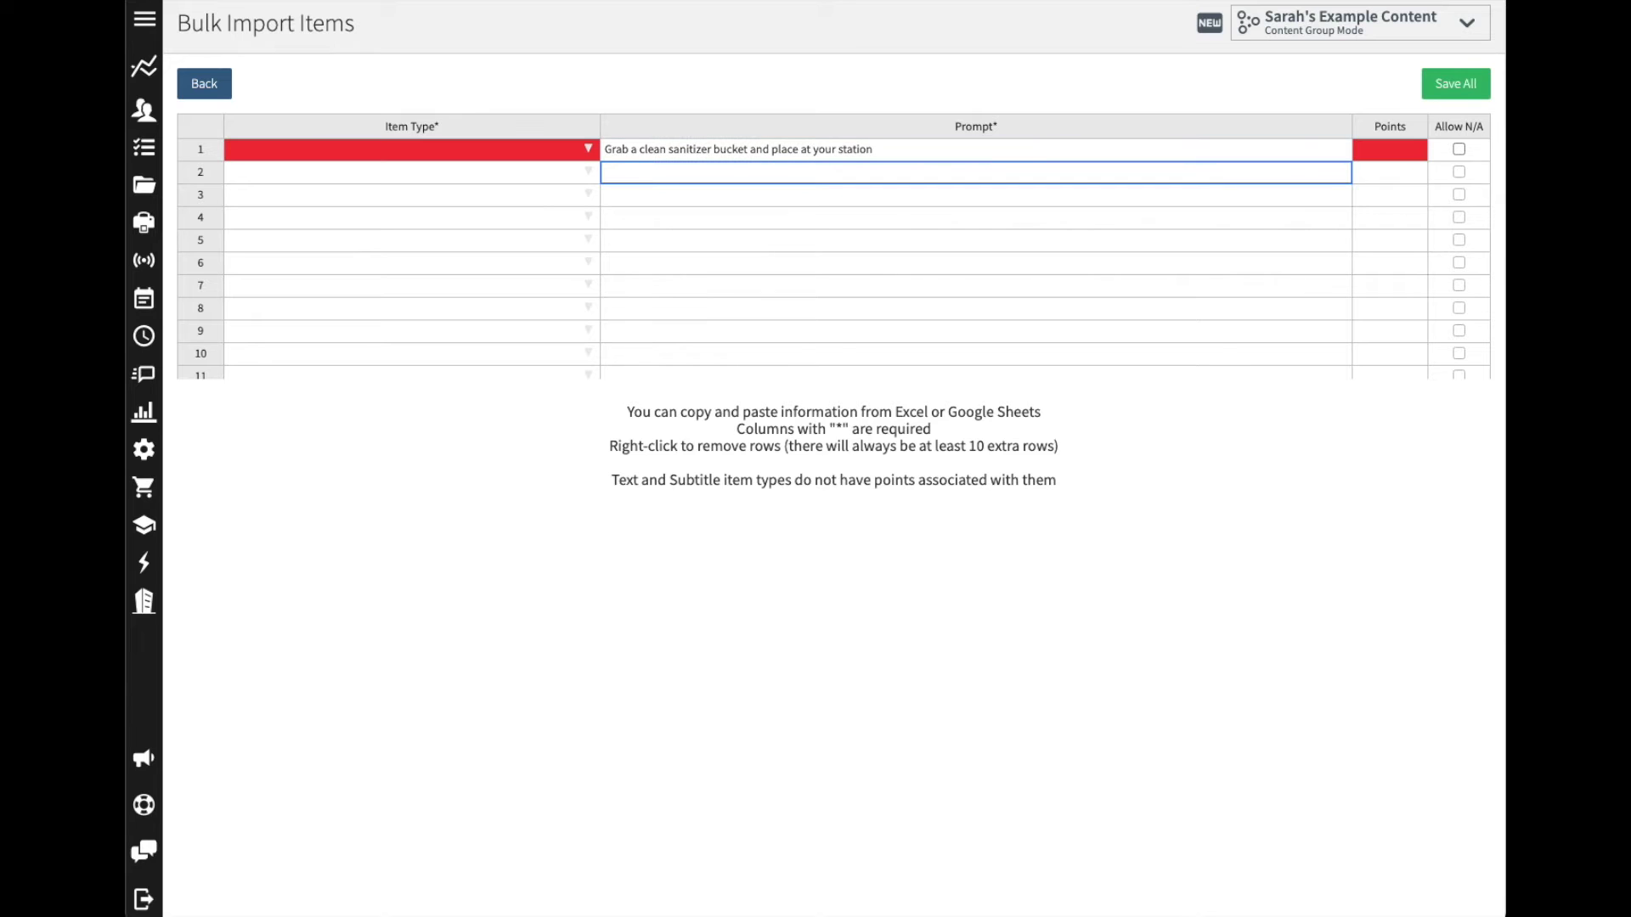
{"action": "type", "text": "d"}
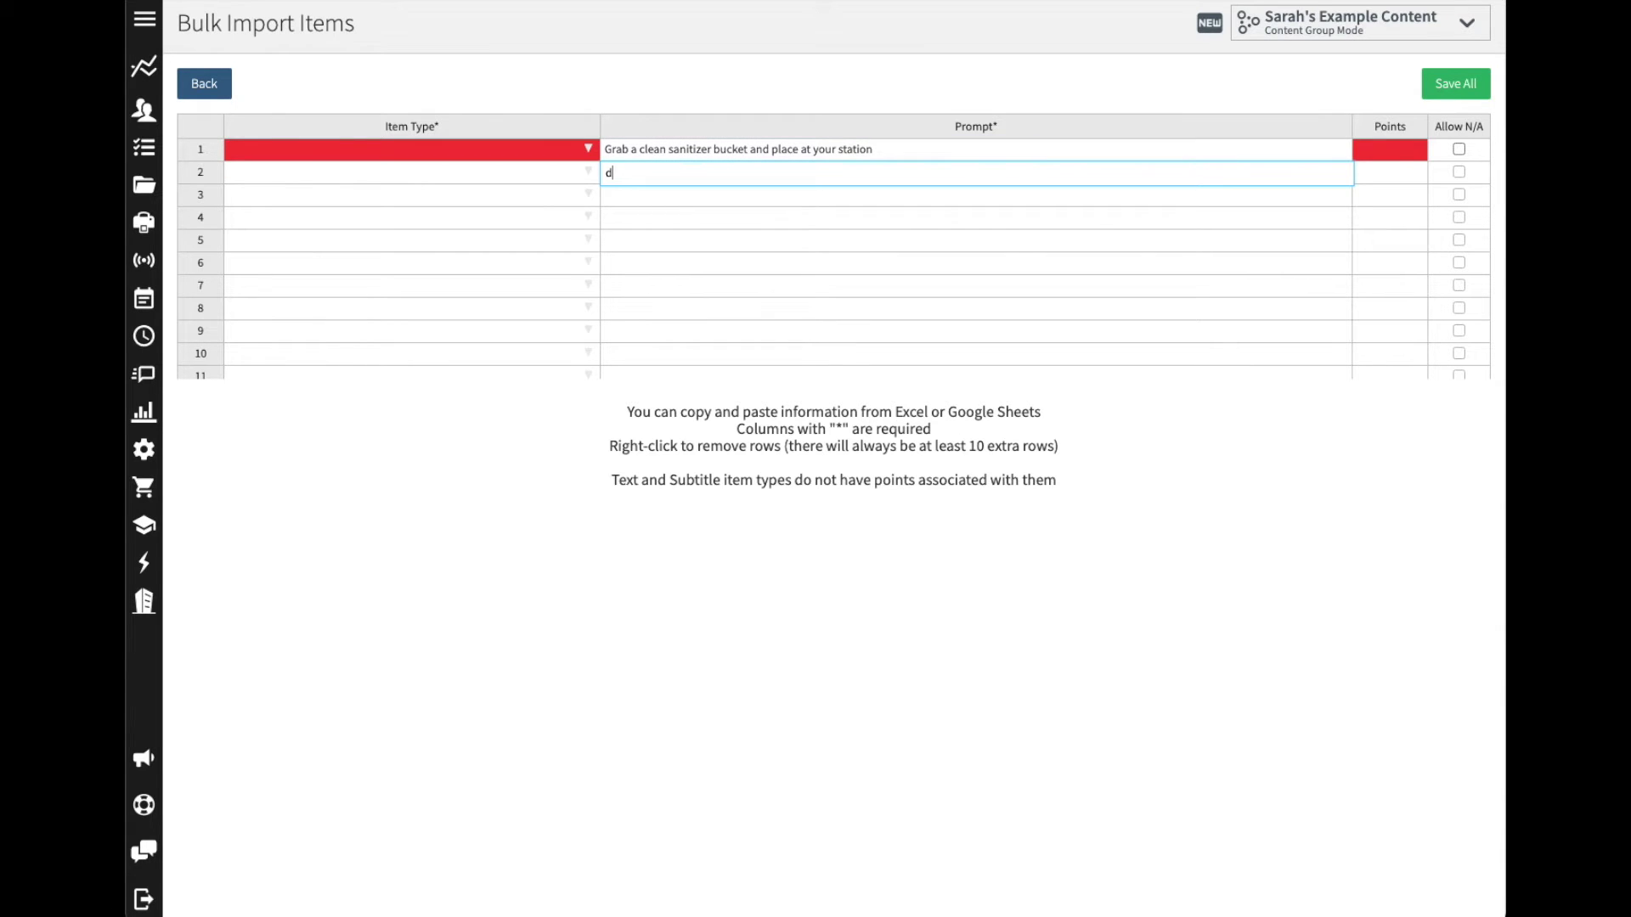
{"action": "key", "text": "BackSpace"}
- Set the item type of rows 2 and 1 to Checkmark
{"action": "left_click", "coordinate": [590, 174]}
{"action": "left_click", "coordinate": [590, 173]}
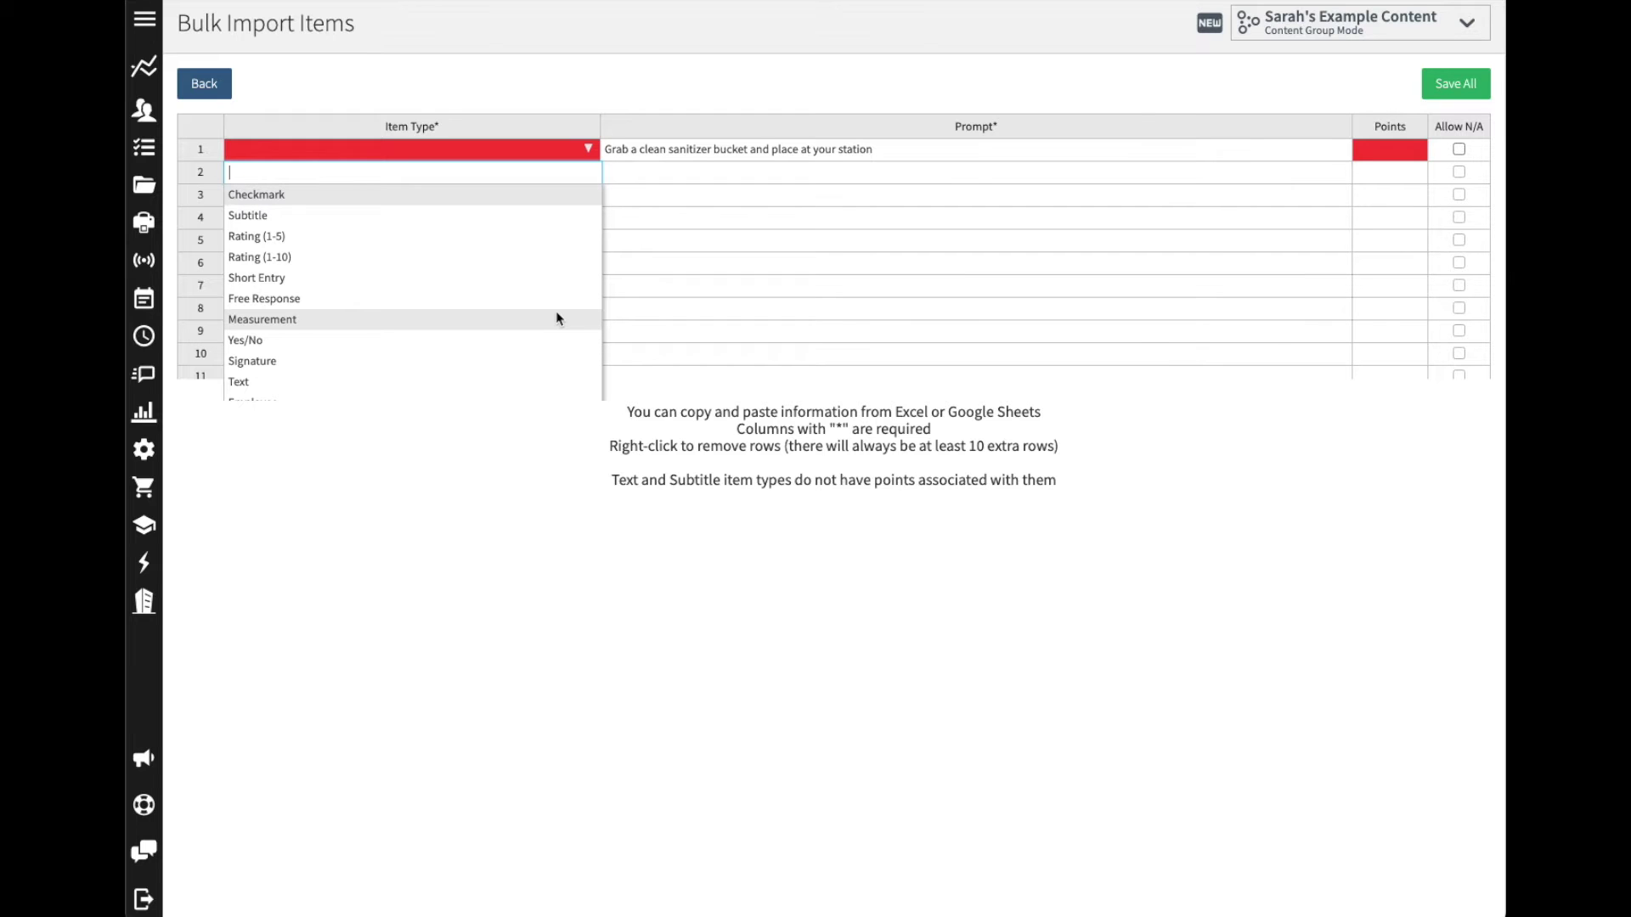
{"action": "scroll", "coordinate": [557, 318], "scroll_direction": "down", "scroll_amount": 3}
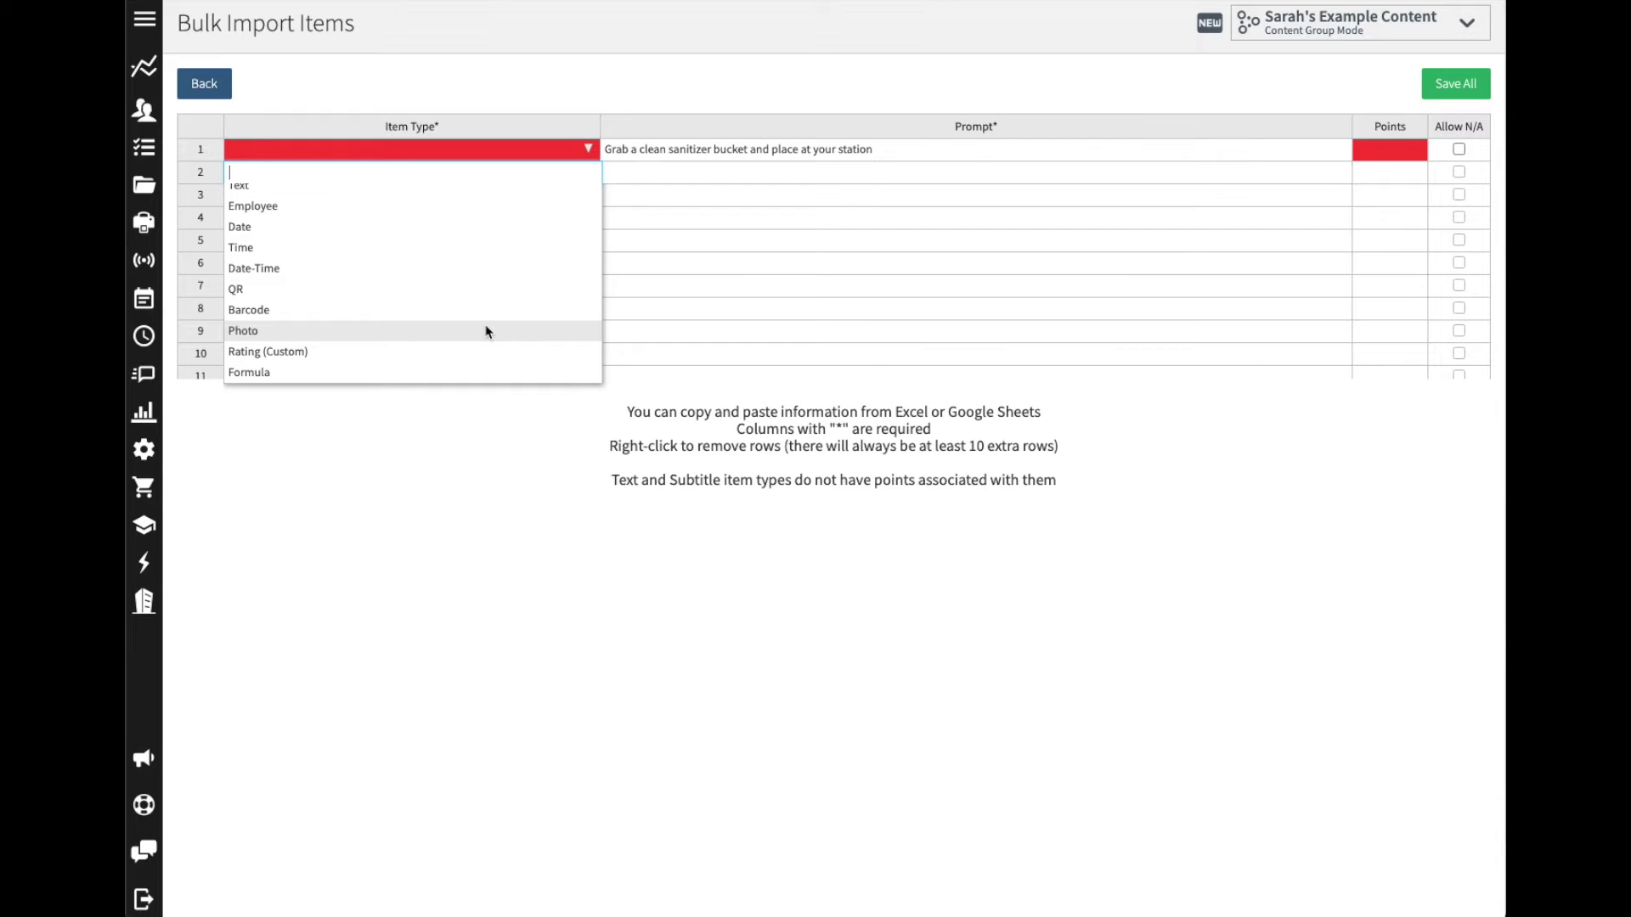
{"action": "scroll", "coordinate": [486, 332], "scroll_direction": "up", "scroll_amount": 3}
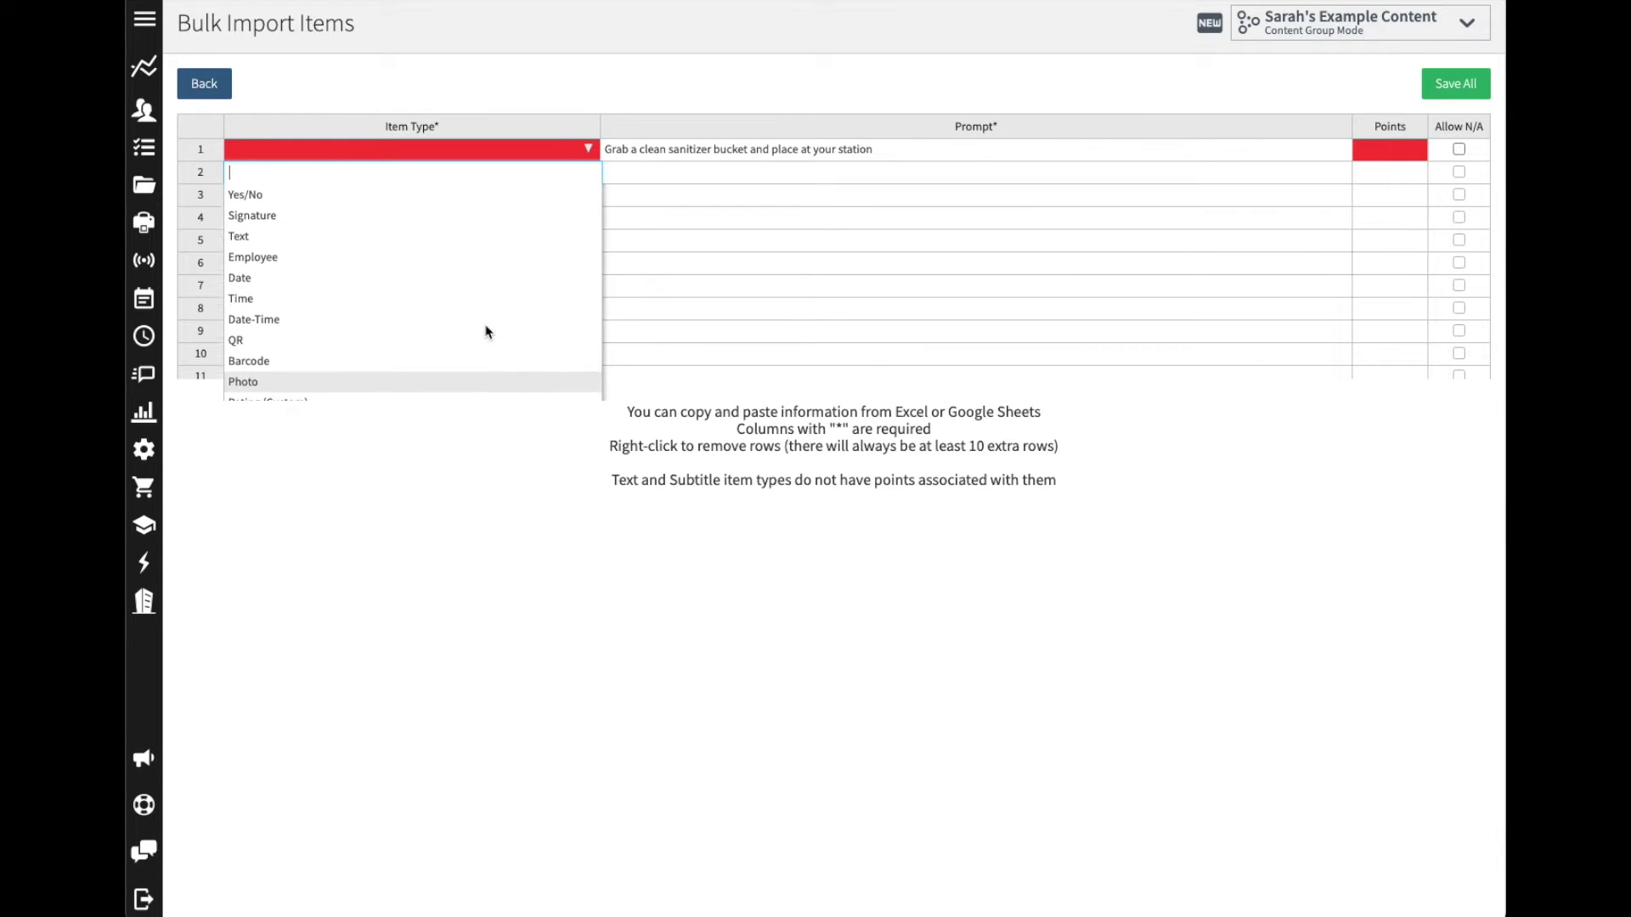
{"action": "scroll", "coordinate": [486, 331], "scroll_direction": "up", "scroll_amount": 2}
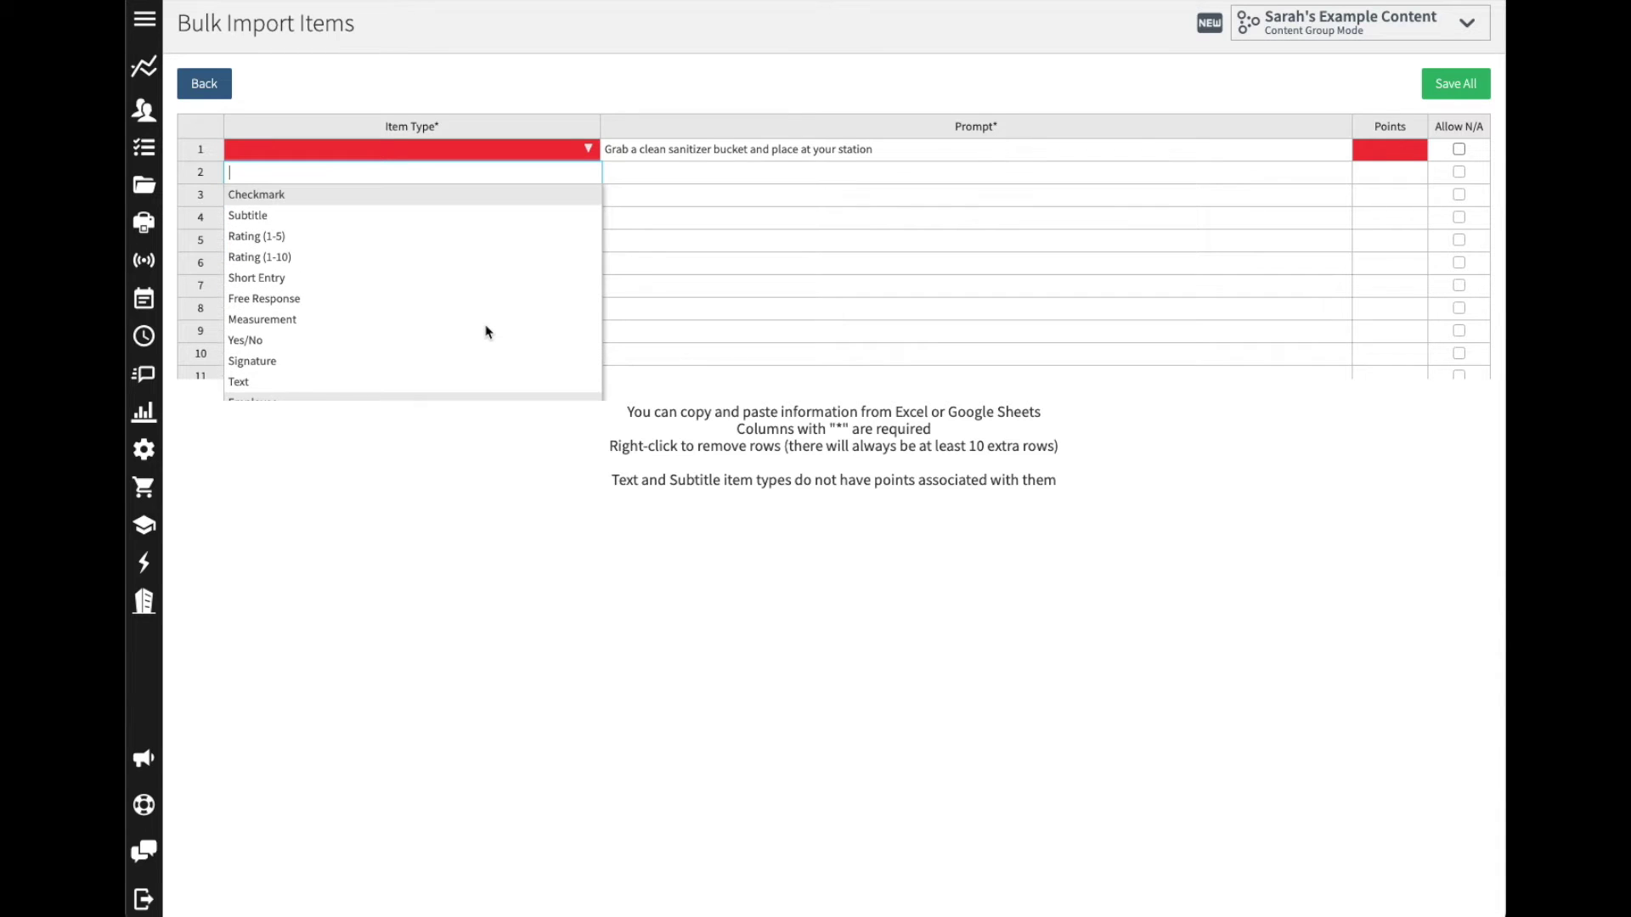
{"action": "left_click", "coordinate": [538, 197]}
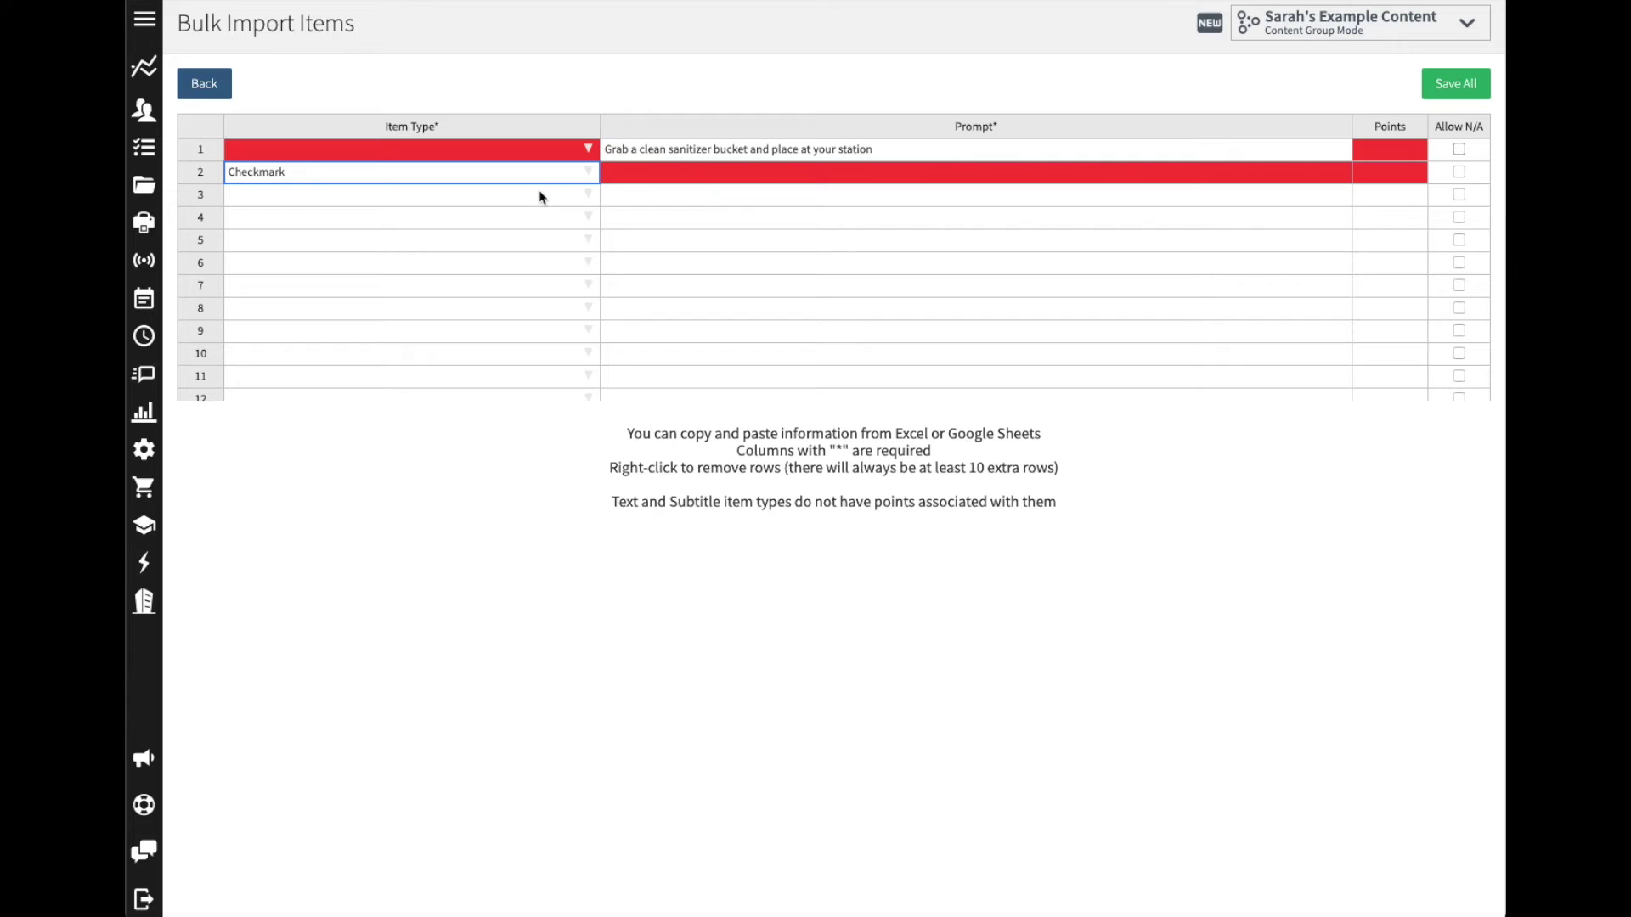
{"action": "left_click", "coordinate": [587, 148]}
{"action": "left_click", "coordinate": [578, 169]}
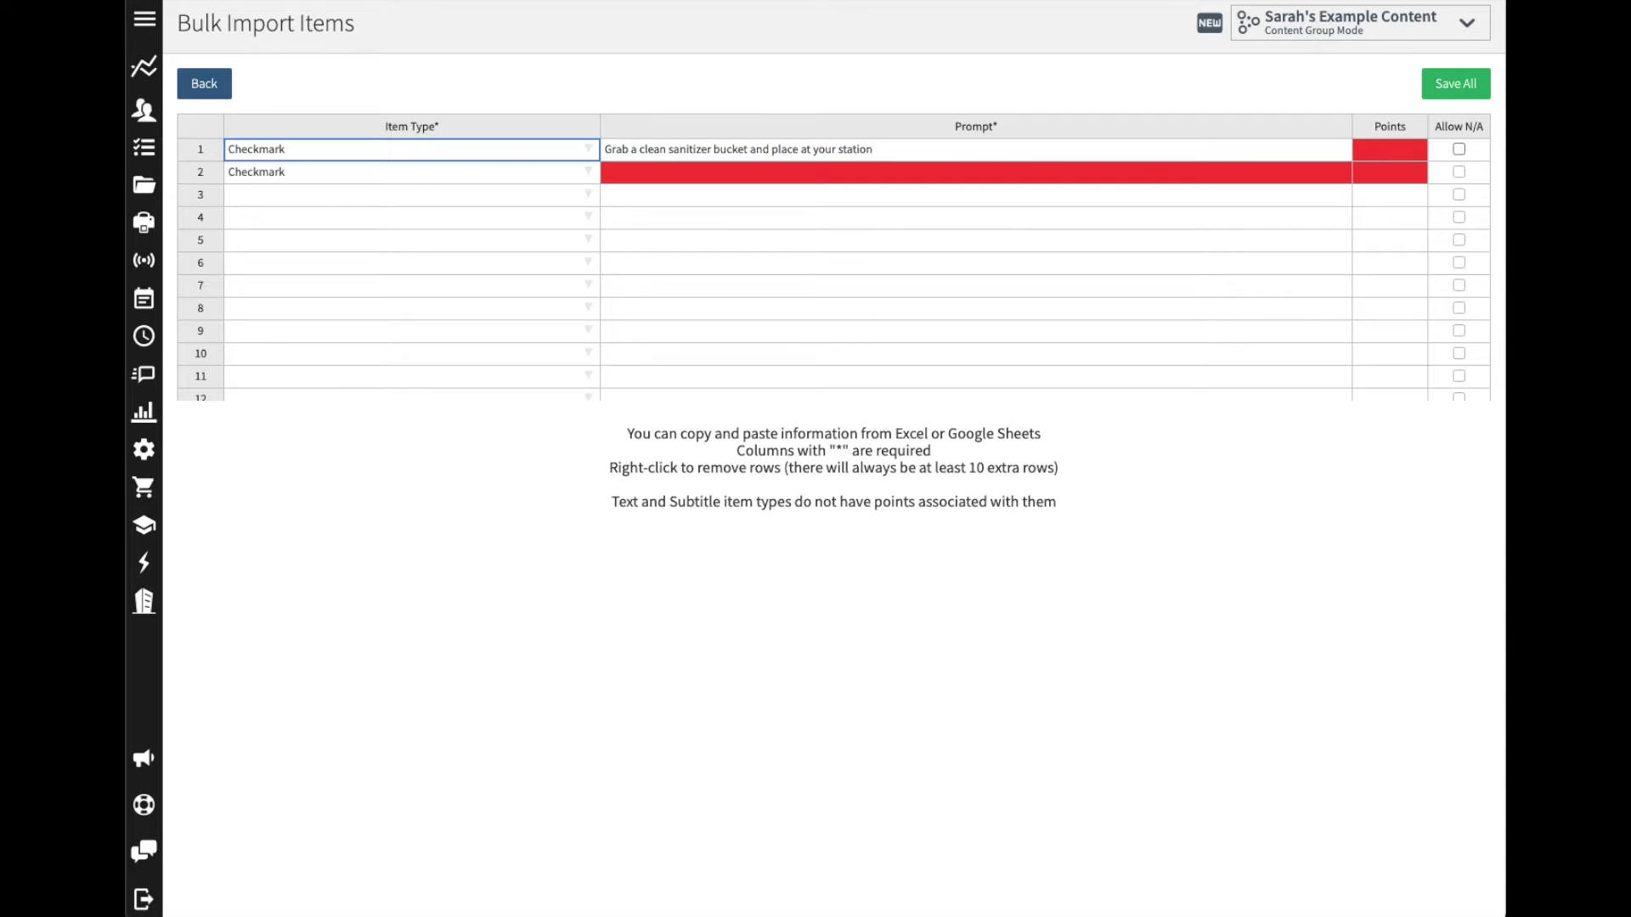
{"action": "left_click", "coordinate": [1091, 8]}
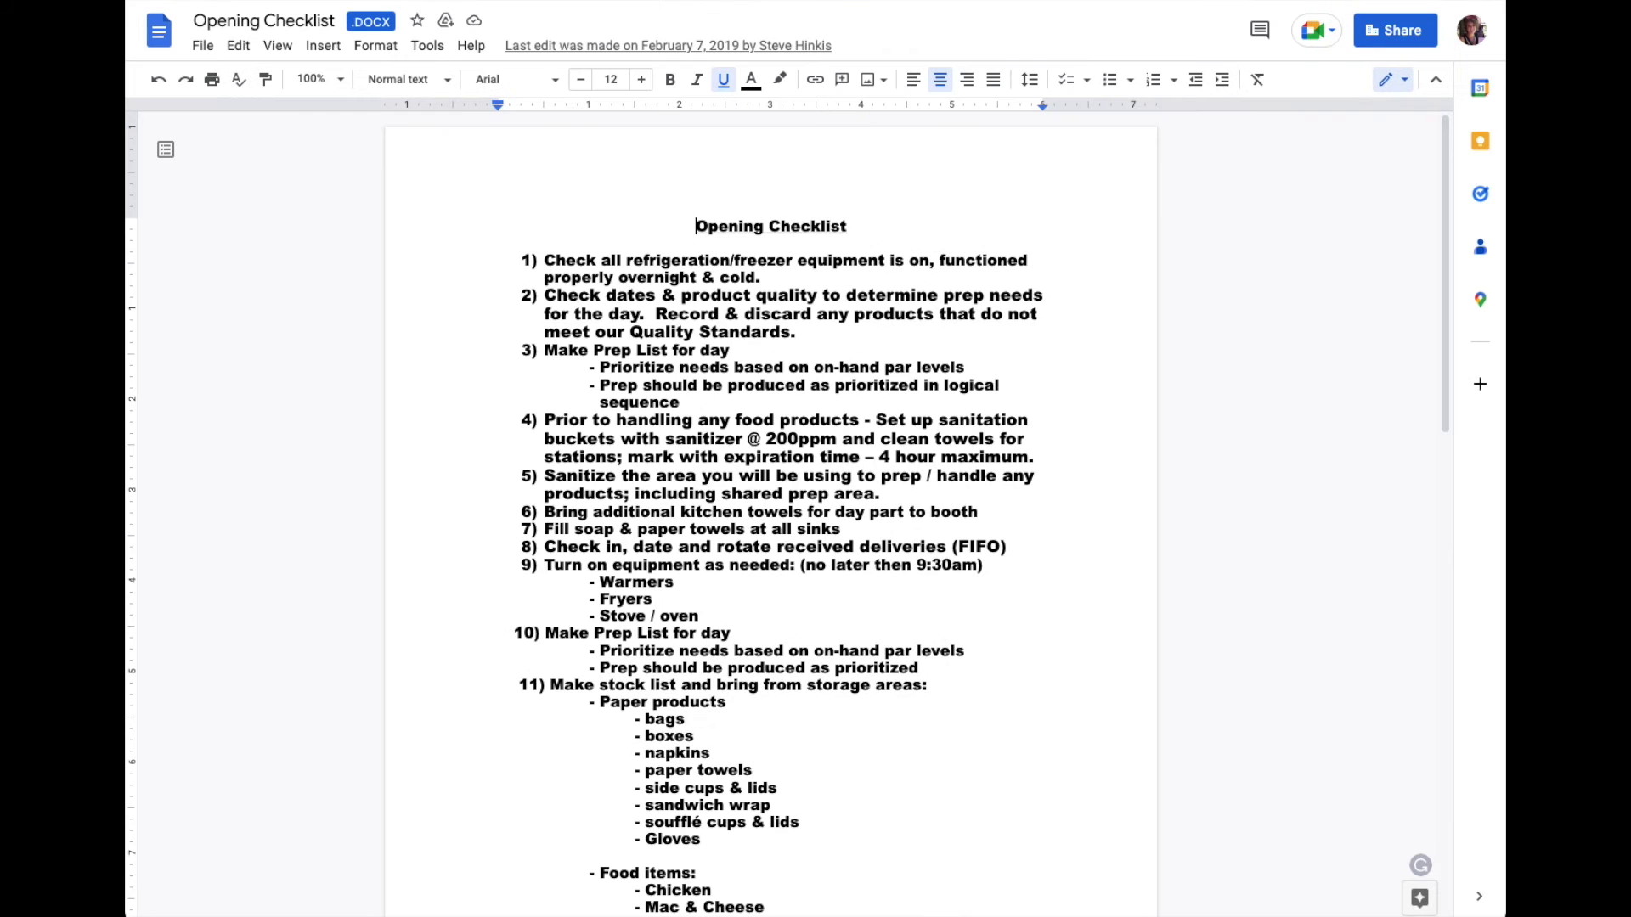
- Select checklist items 1 through 9 in the Opening Checklist document for copying
{"action": "left_click", "coordinate": [553, 273]}
{"action": "left_click_drag", "start_coordinate": [553, 274], "coordinate": [999, 565]}
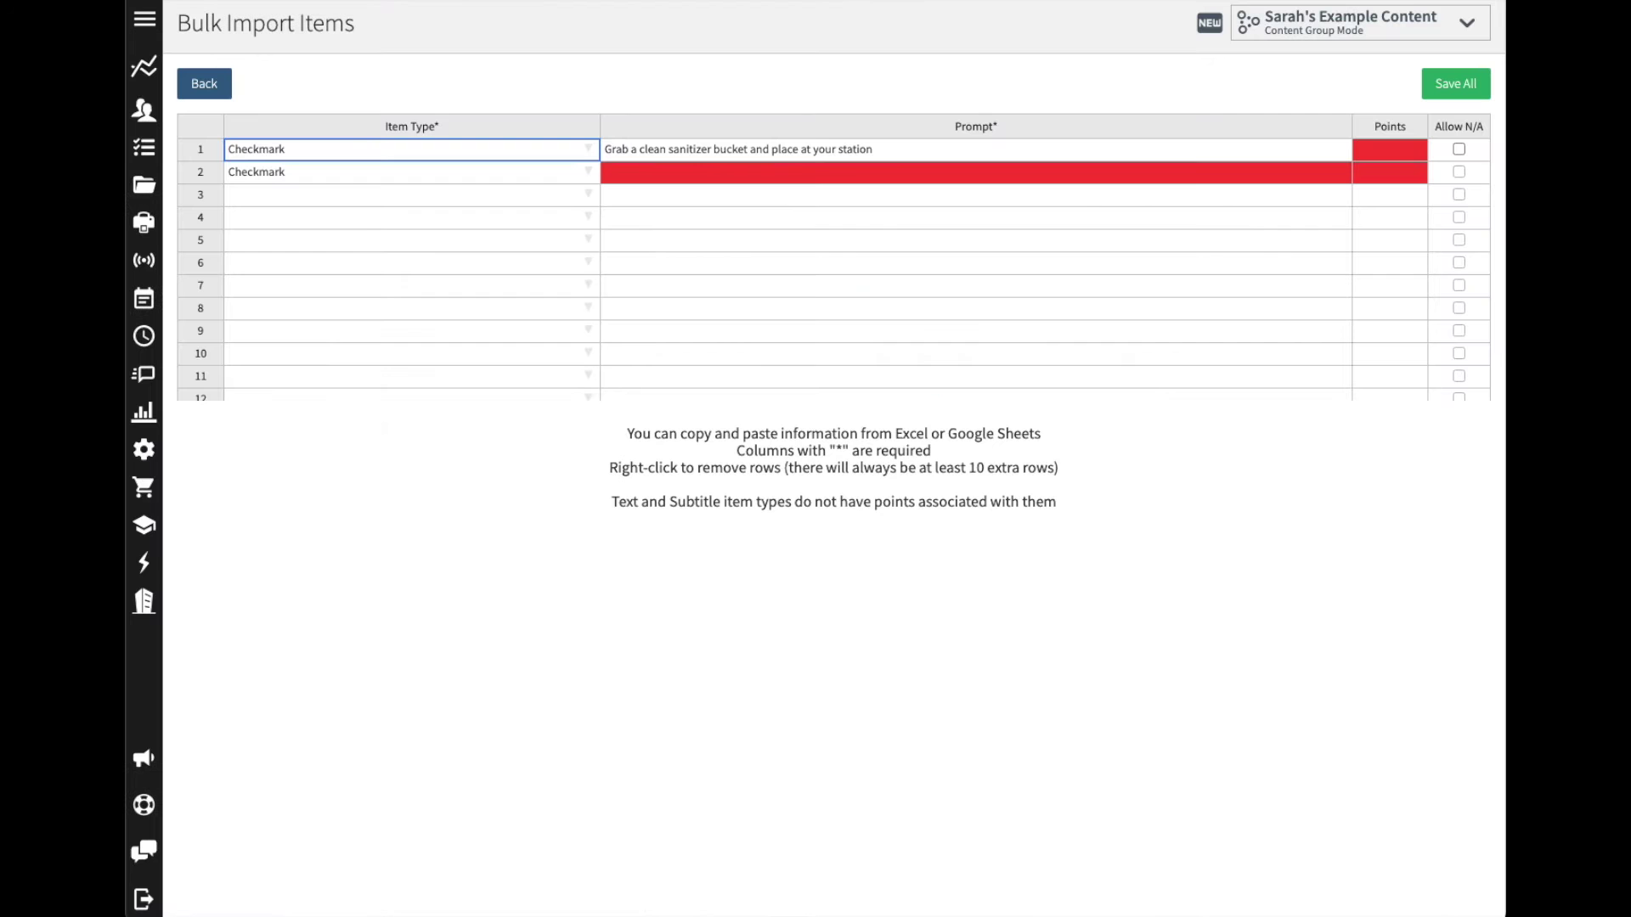
- Paste the copied checklist items into the bulk import grid's Prompt column
{"action": "left_click", "coordinate": [646, 178]}
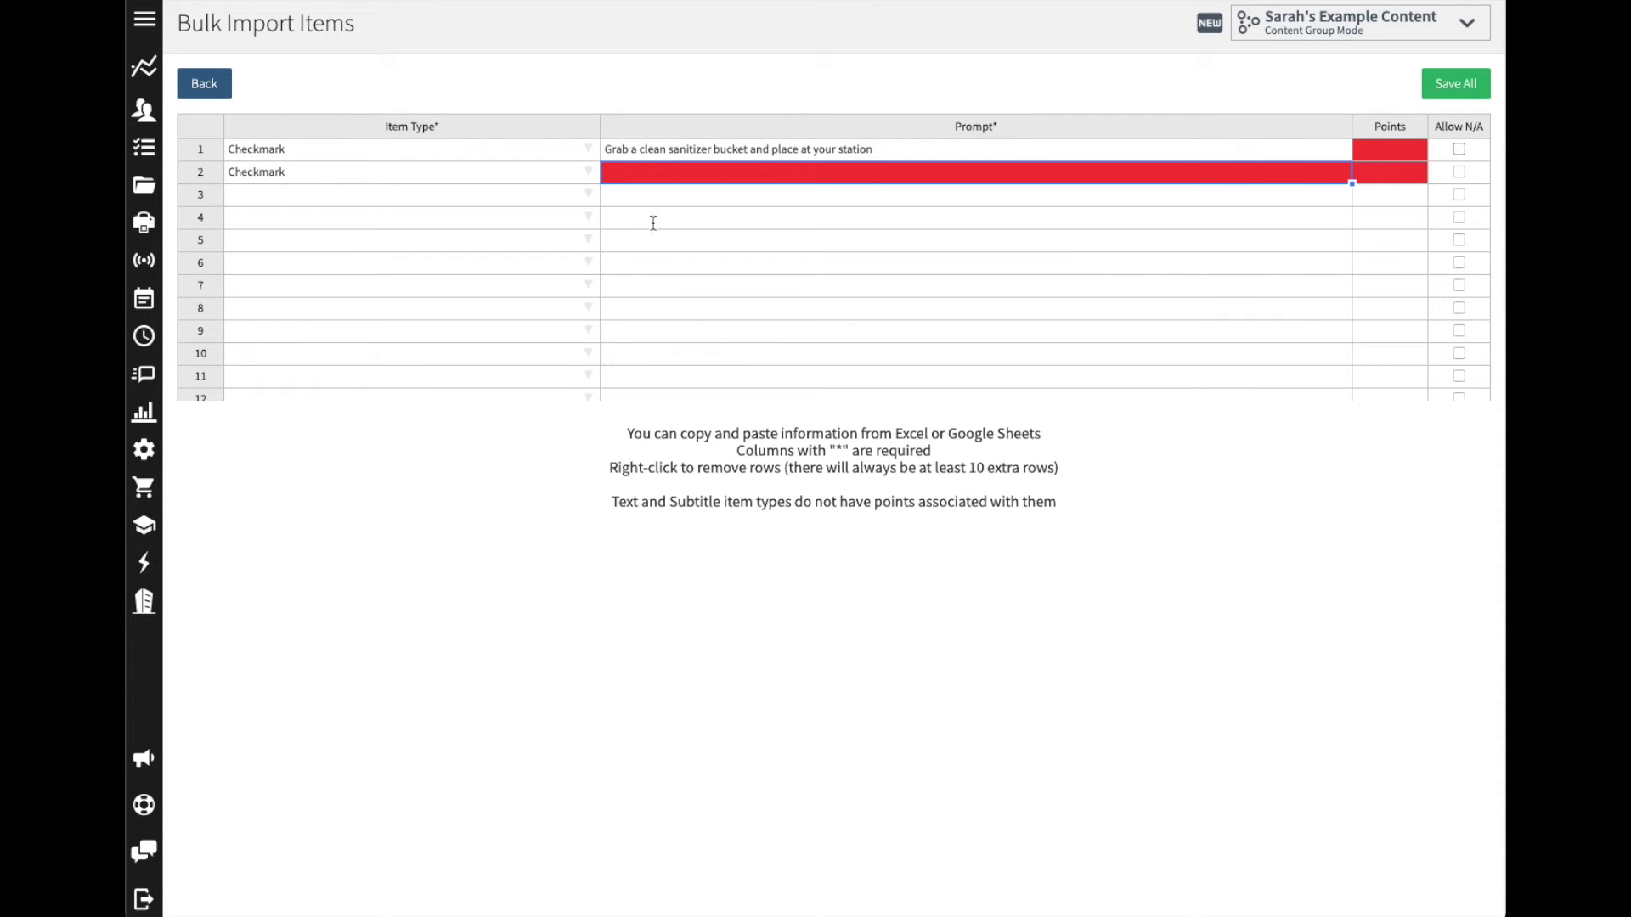
{"action": "type", "text": "Check all refrigeration/freezer equipment is on, functioned properly overnight & cold. Check dates & product quality to determine prep needs for the day. Record & discard any products that do not meet our Quality Standards. Make Prep List for day   Prior to handling any food products - Set up sanitation buckets with sanitizer @ 200ppm and clean towels for stations; mark with expiration time – 4 hour maximum. Sanitize the area you will be using to prep / handle any products; including shared prep area. Bring additional kitchen towels for day part to booth Fill soap & paper towels at all sinks Check in, date and rotate received deliveries (FIFO) Turn on equipment as needed: (no later then 9:30am)"}
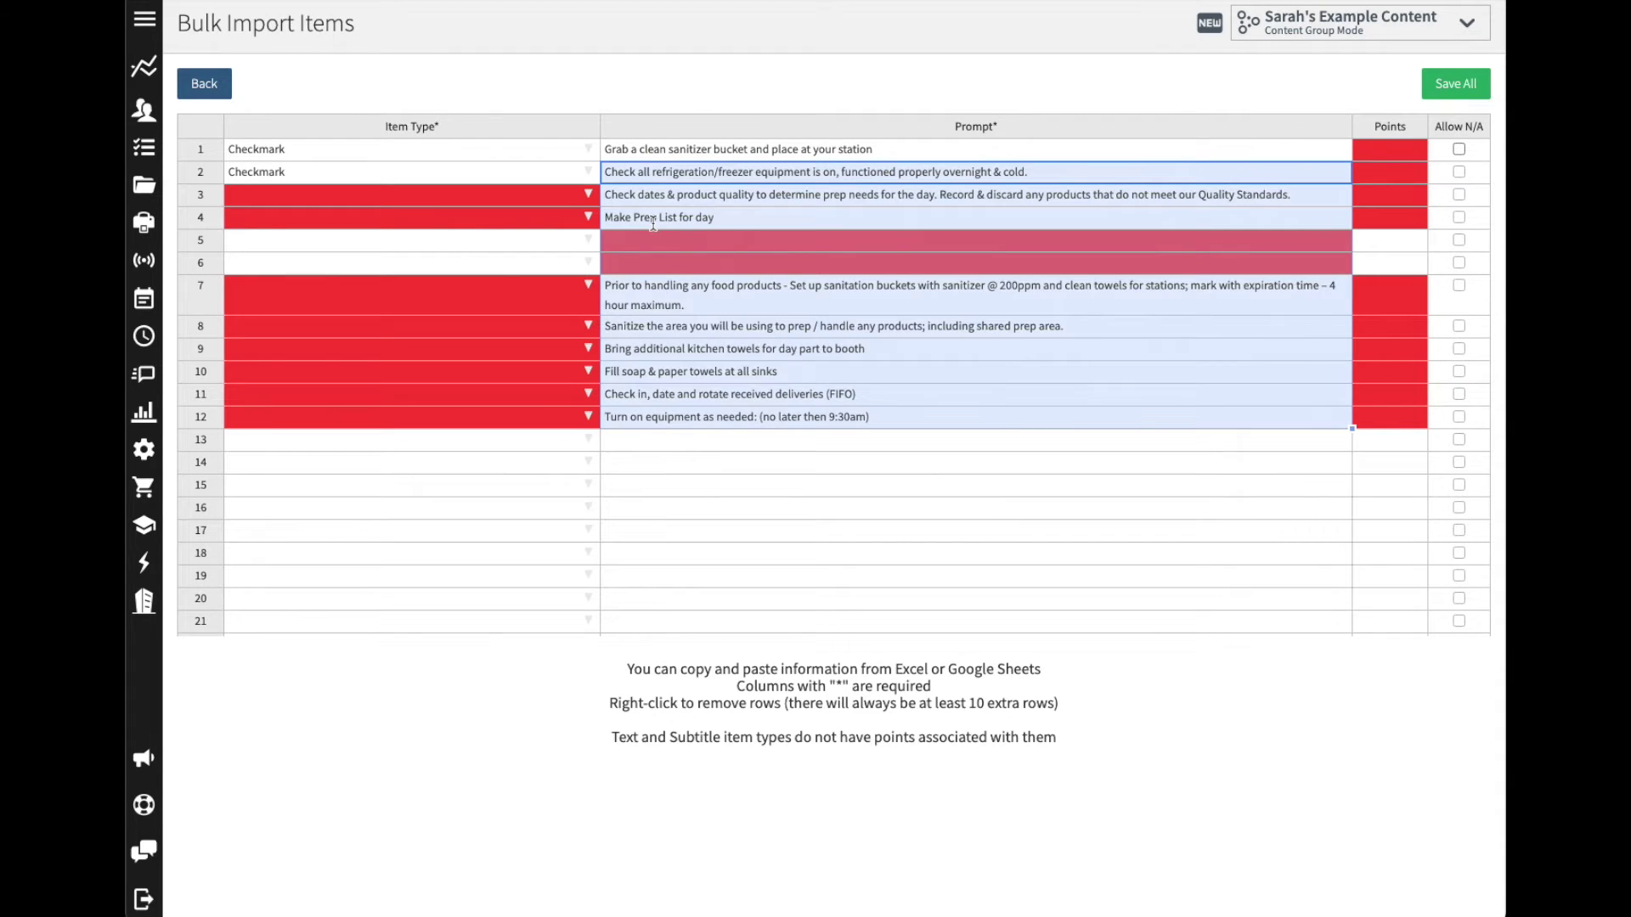
{"action": "left_click", "coordinate": [733, 468]}
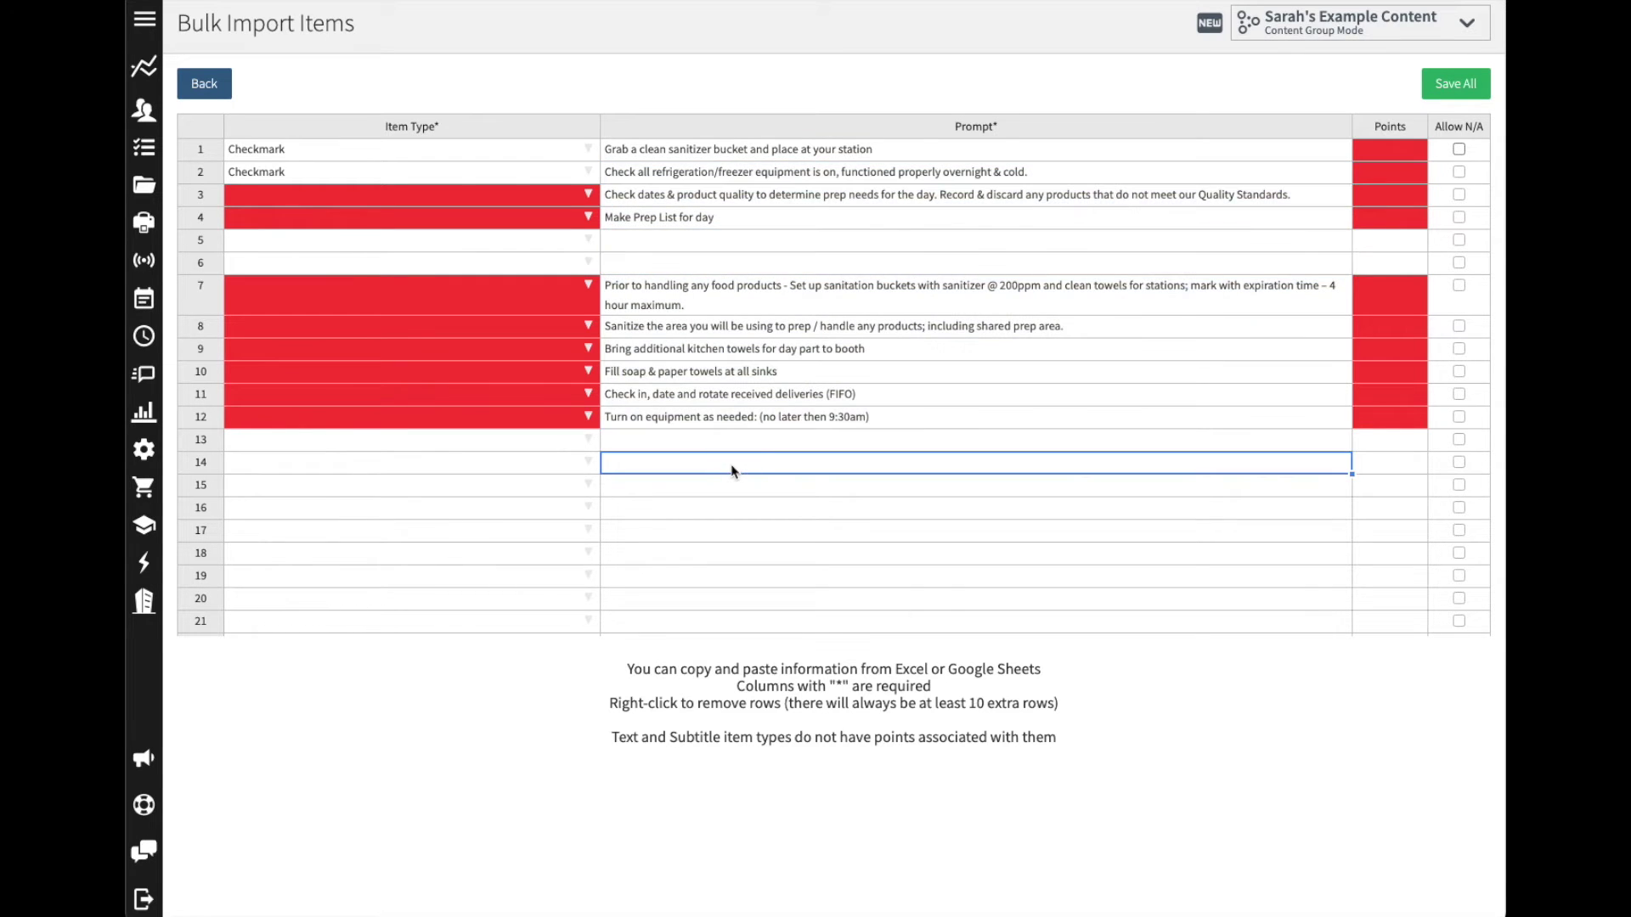
- Remove the two empty rows so the prompts fill rows 1–10
{"action": "right_click", "coordinate": [800, 248]}
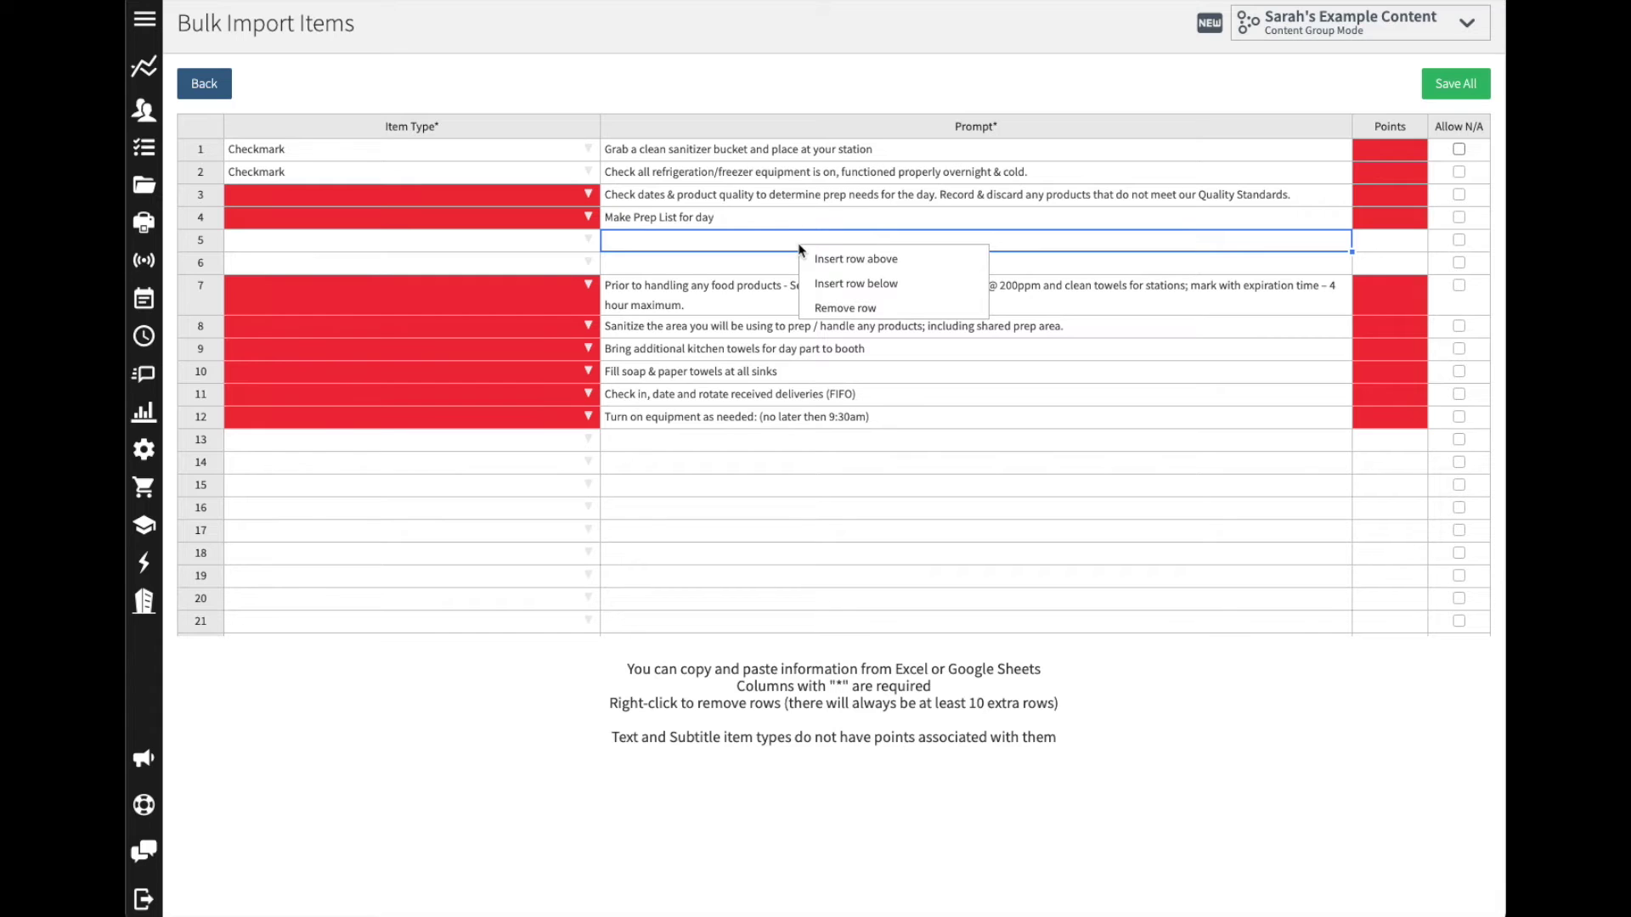
{"action": "left_click", "coordinate": [892, 318]}
{"action": "right_click", "coordinate": [843, 248]}
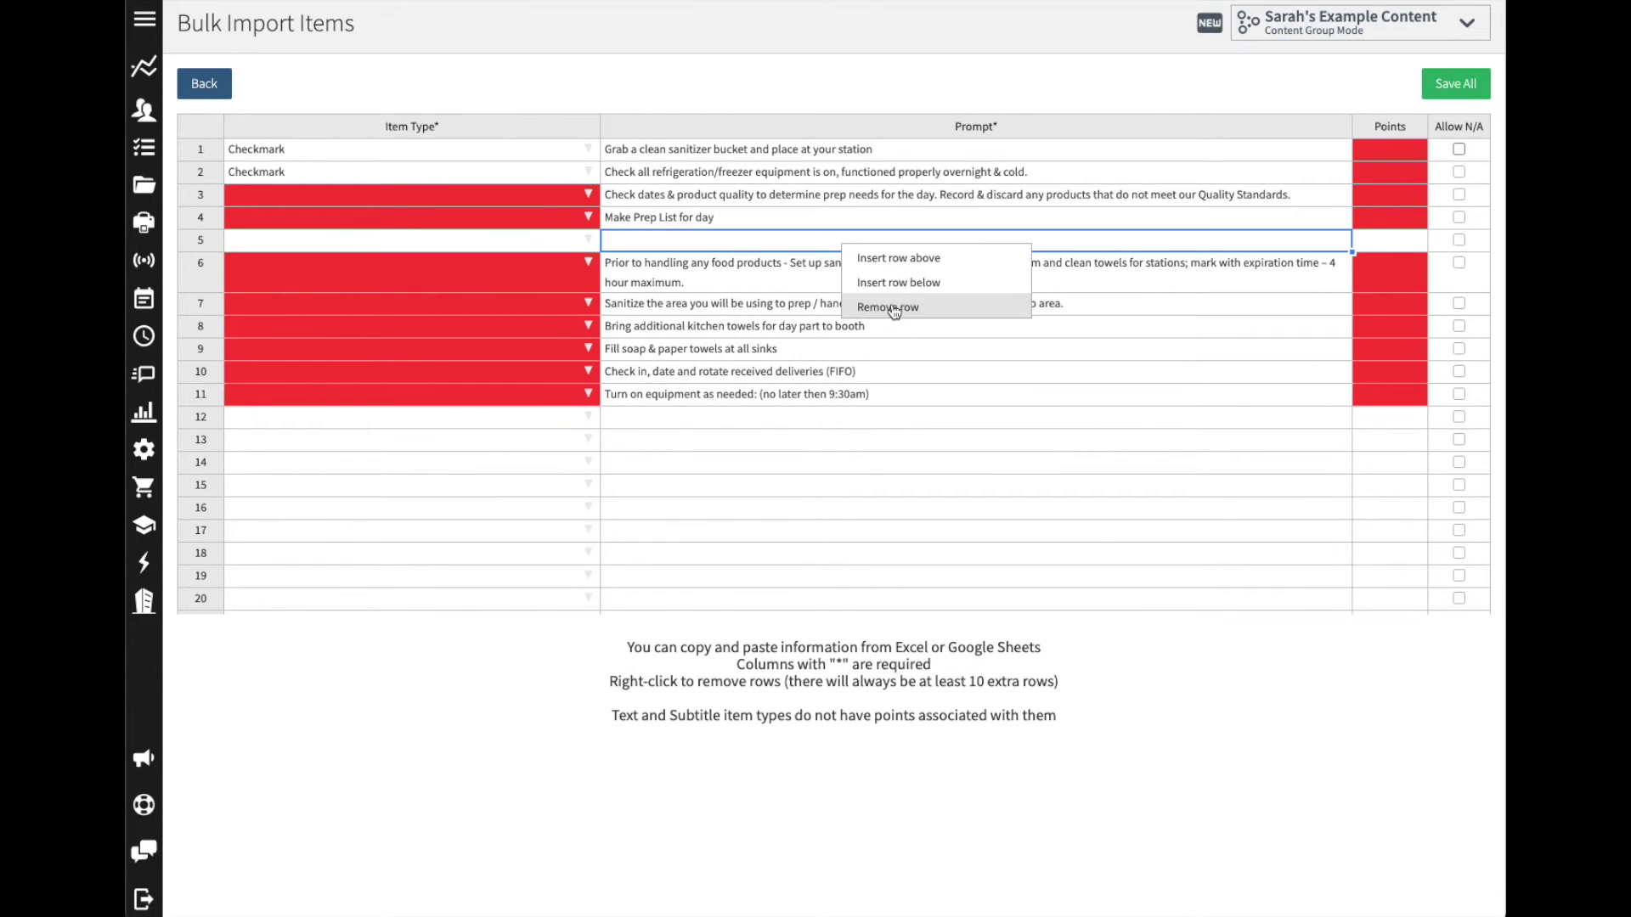
{"action": "left_click", "coordinate": [895, 312]}
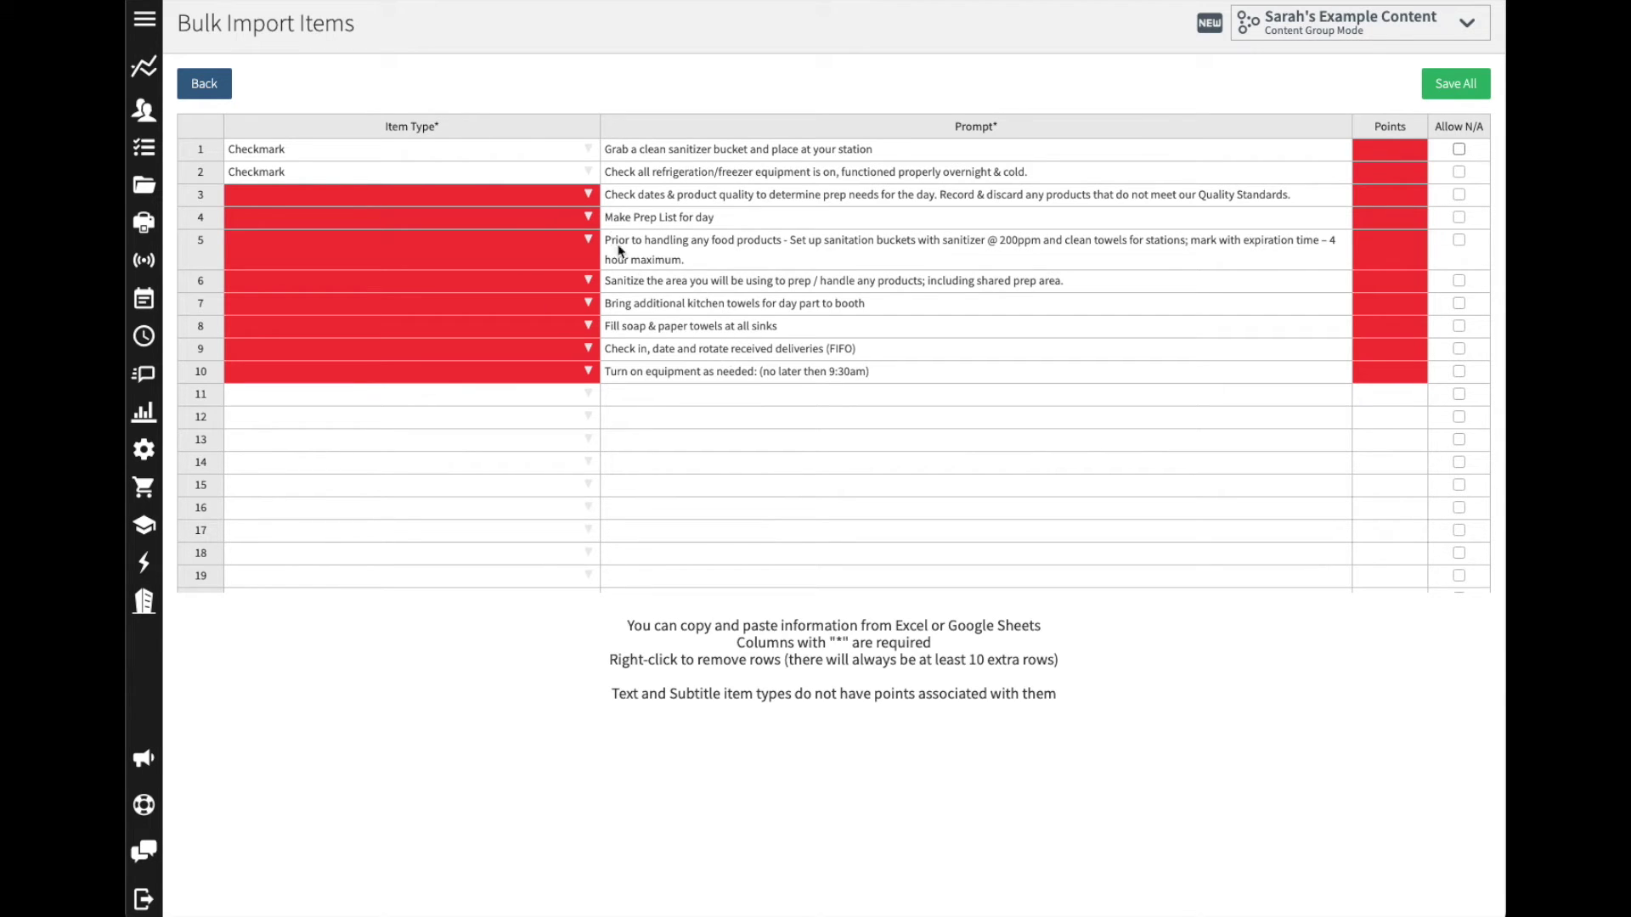
- Set row 3's item type to Signature and row 4's to Photo
{"action": "left_click", "coordinate": [594, 195]}
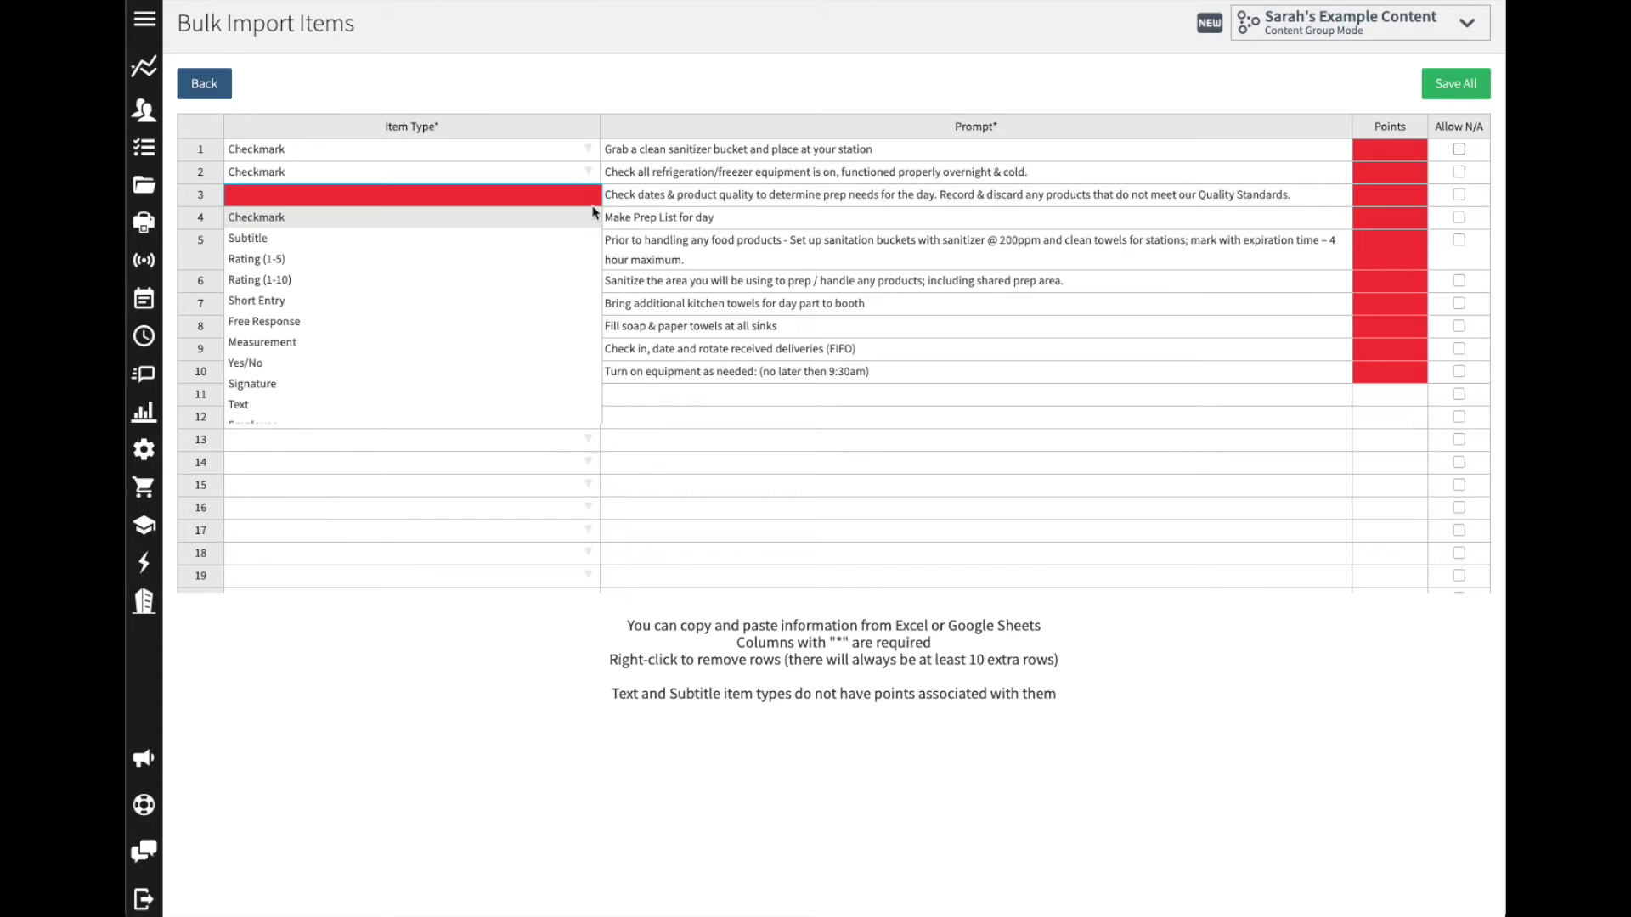
{"action": "left_click", "coordinate": [540, 384]}
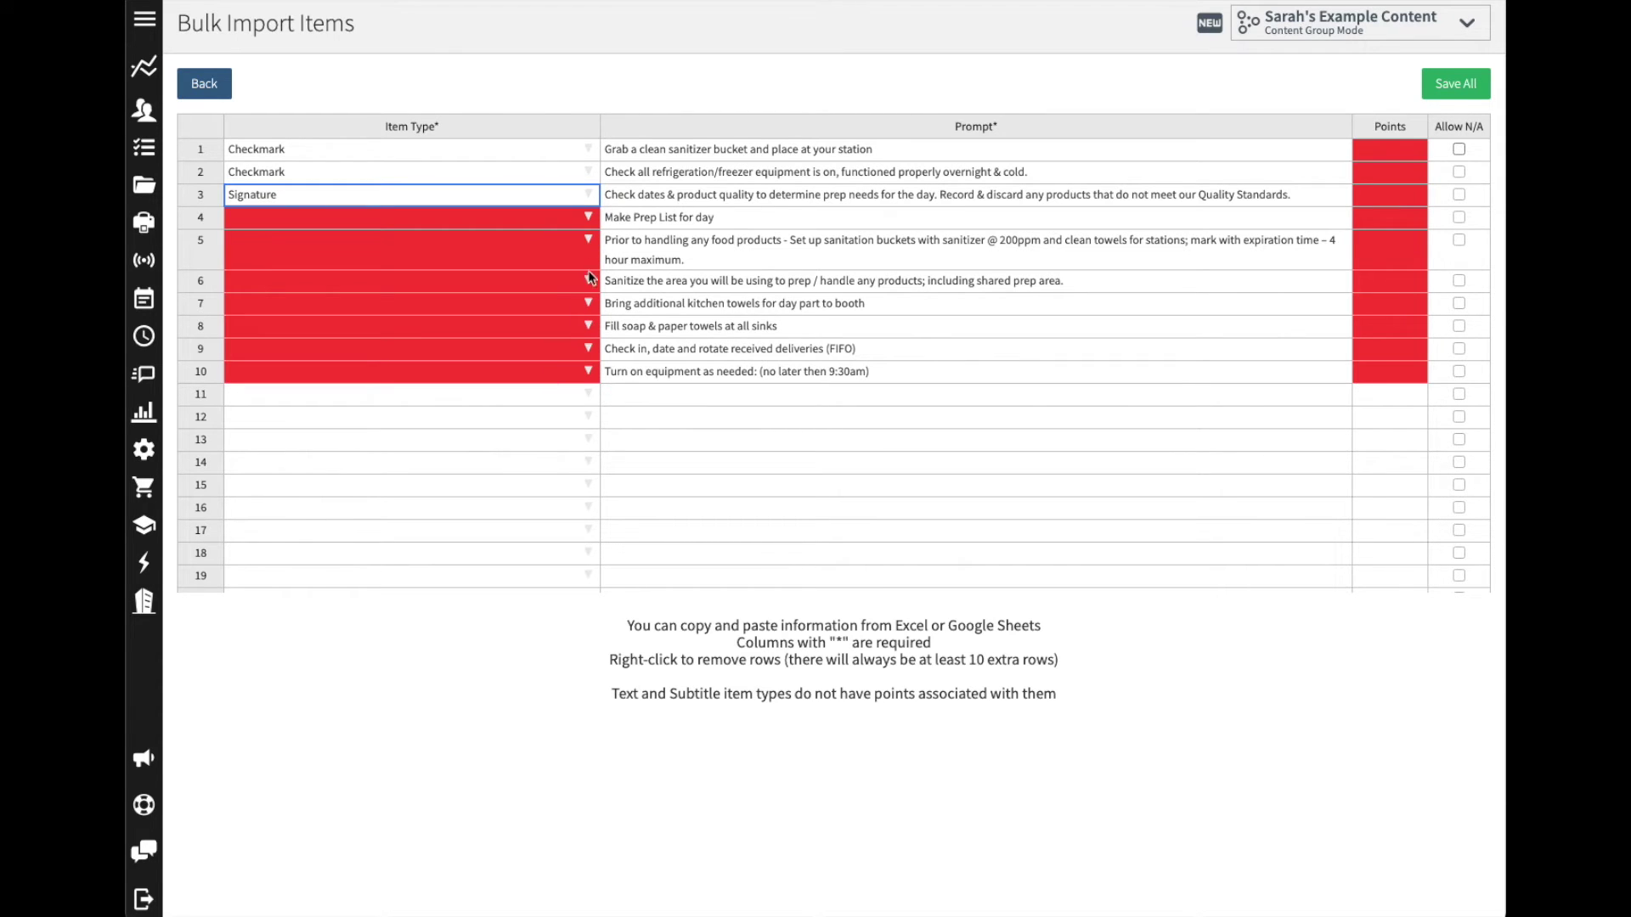
{"action": "left_click", "coordinate": [590, 218]}
{"action": "scroll", "coordinate": [556, 406], "scroll_direction": "down", "scroll_amount": 3}
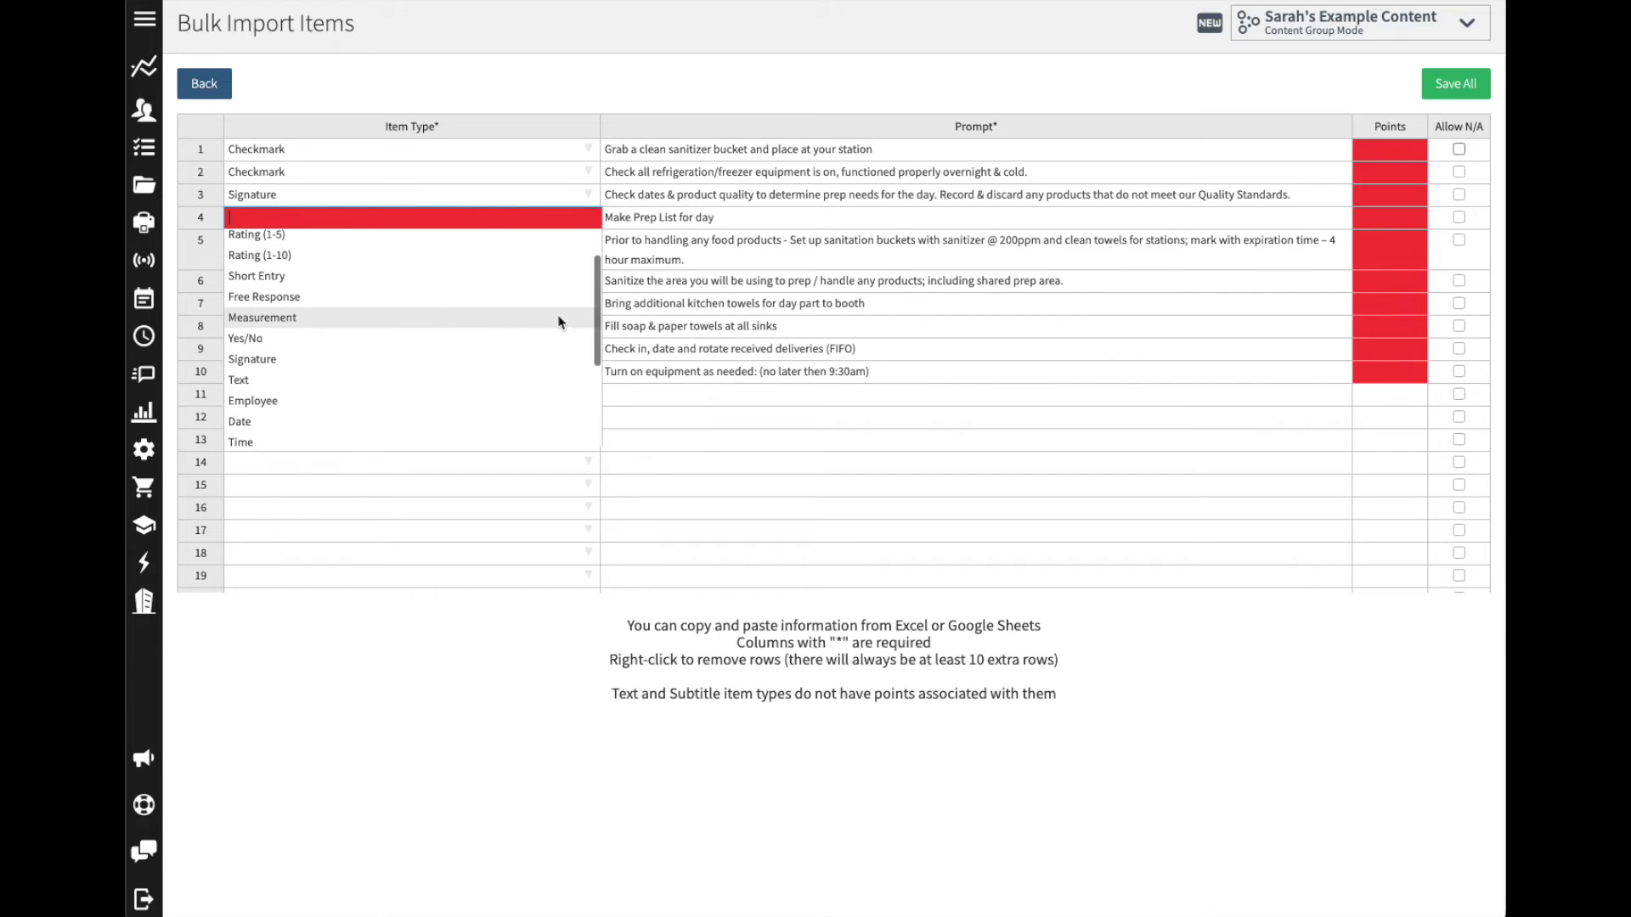
{"action": "scroll", "coordinate": [557, 406], "scroll_direction": "down", "scroll_amount": 2}
{"action": "left_click", "coordinate": [540, 411]}
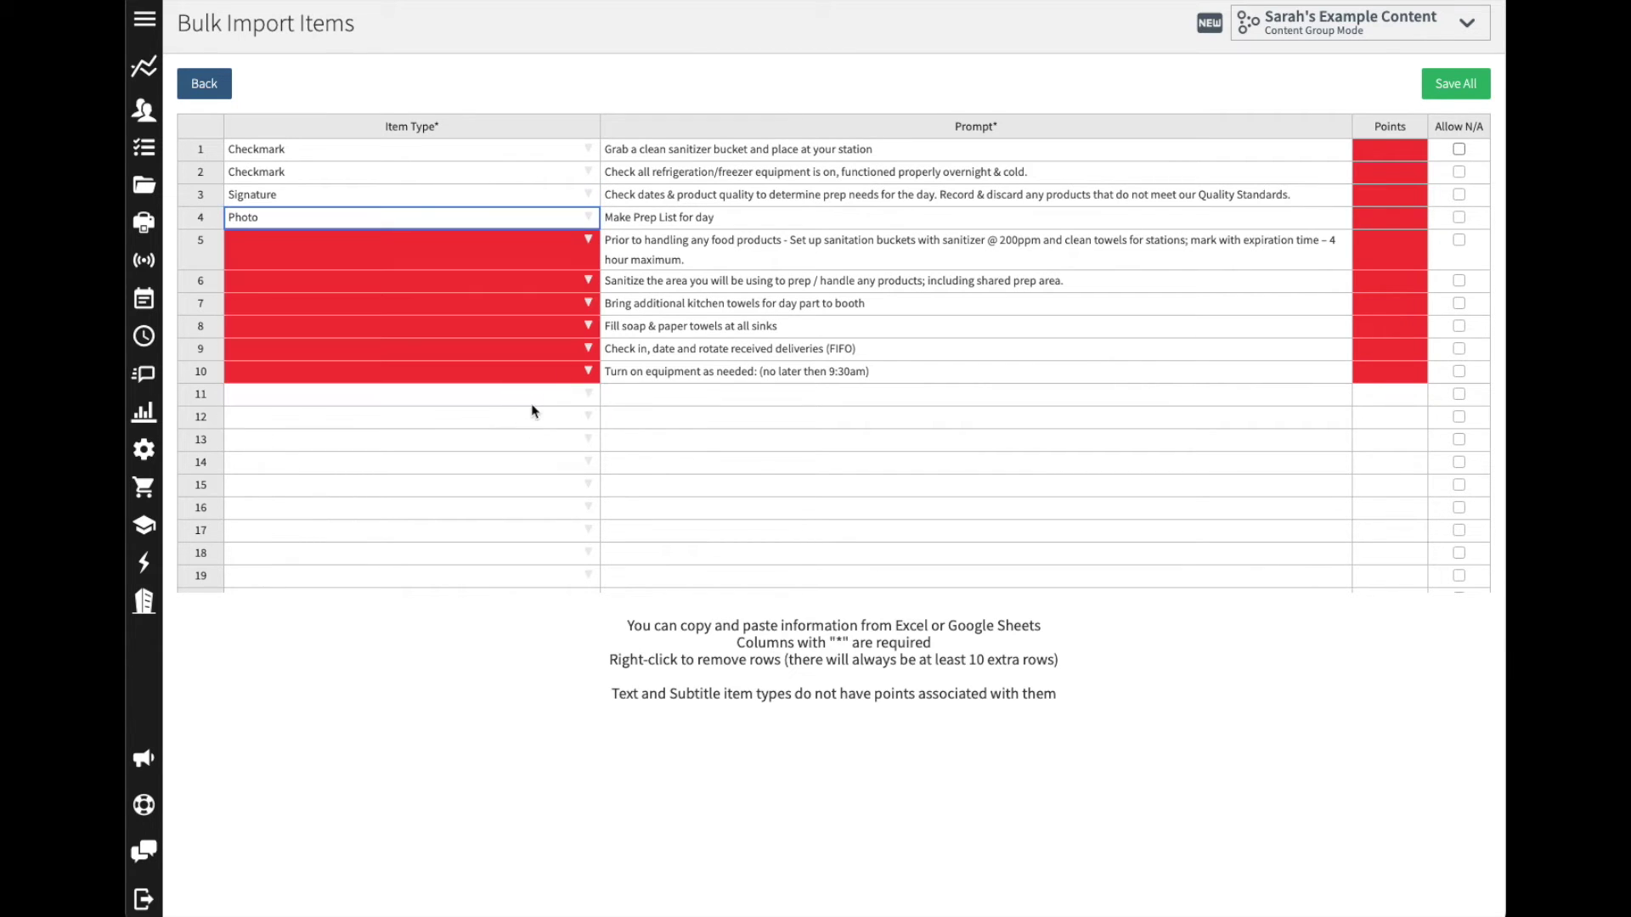
- Make row 5 a Checkmark item and fill Checkmark down through row 10
{"action": "left_click", "coordinate": [588, 240]}
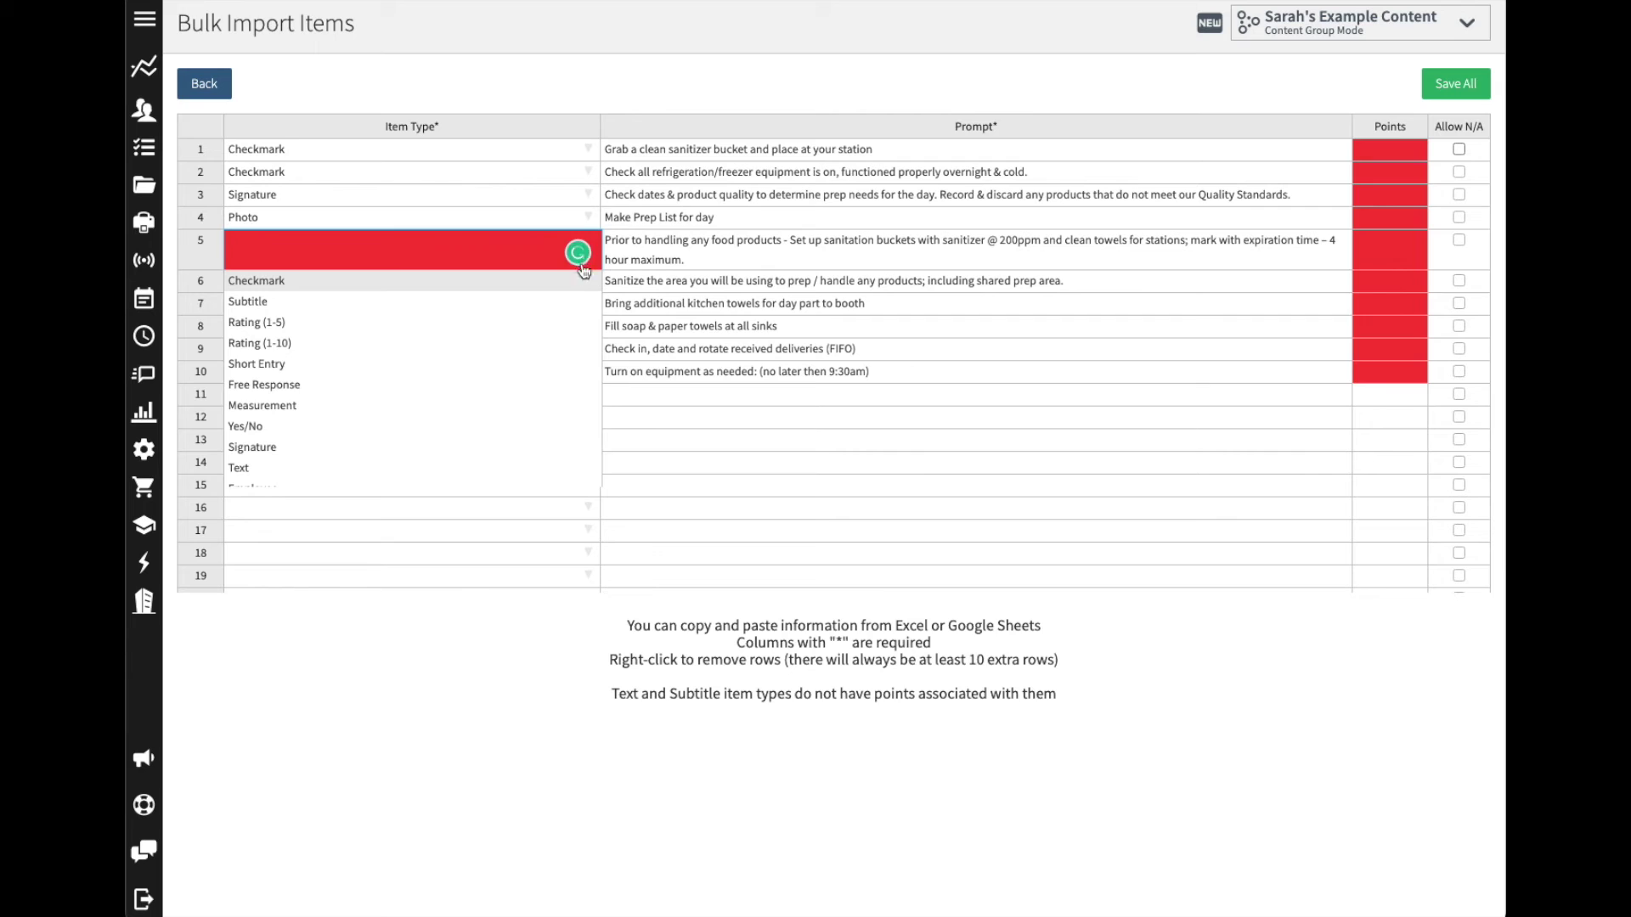
{"action": "left_click", "coordinate": [574, 283]}
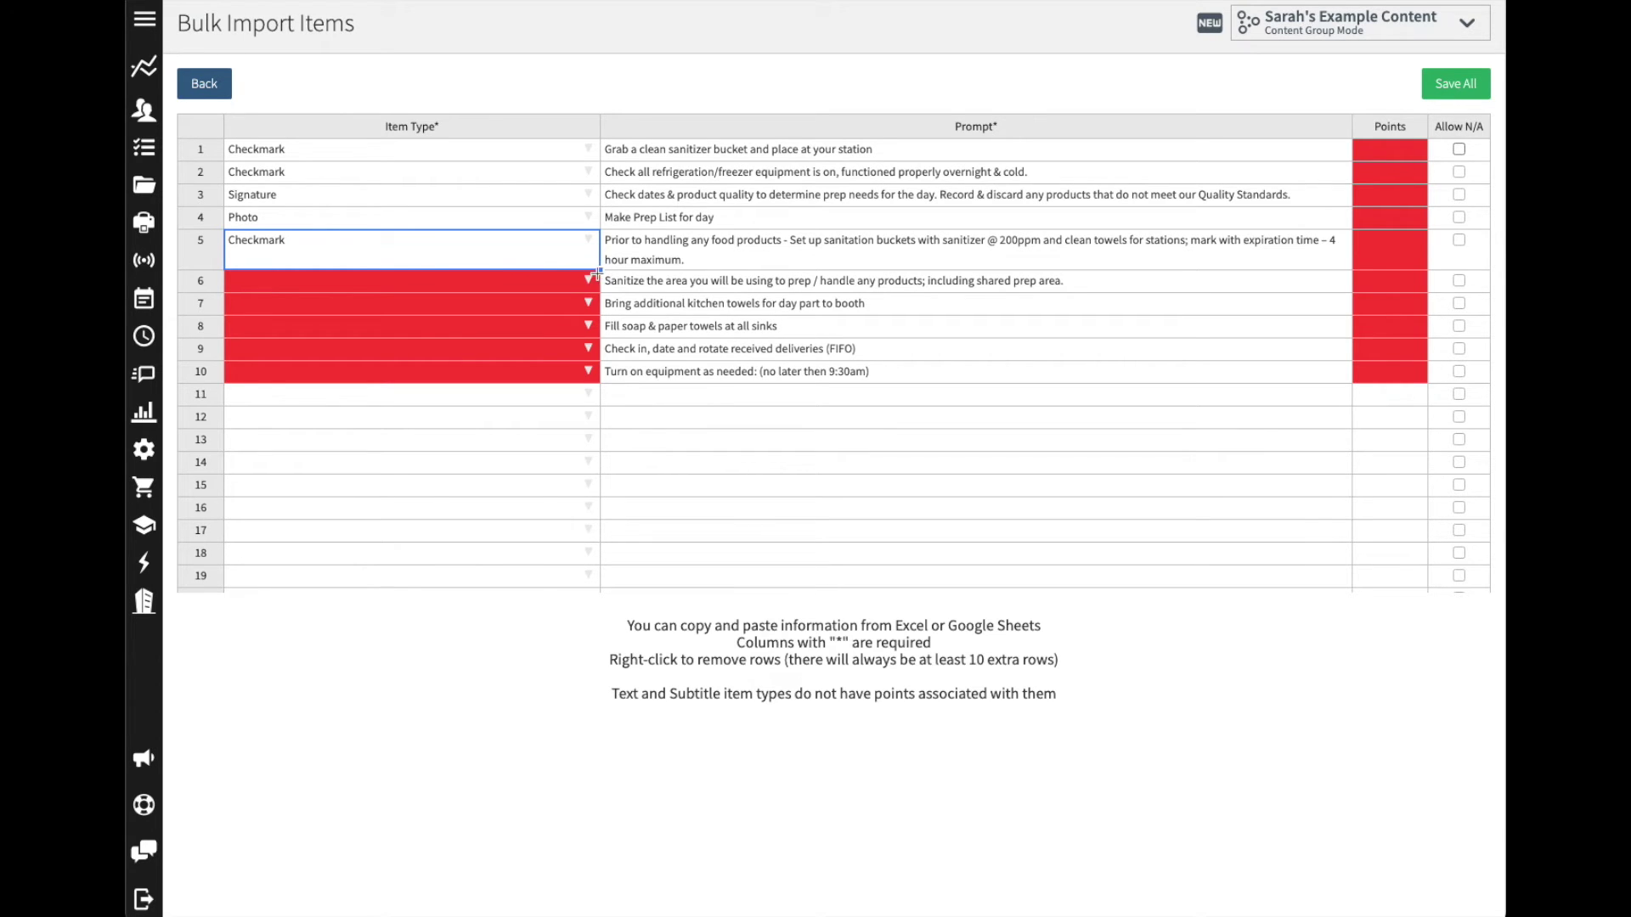
{"action": "left_click", "coordinate": [598, 272]}
{"action": "left_click_drag", "start_coordinate": [598, 272], "coordinate": [598, 382]}
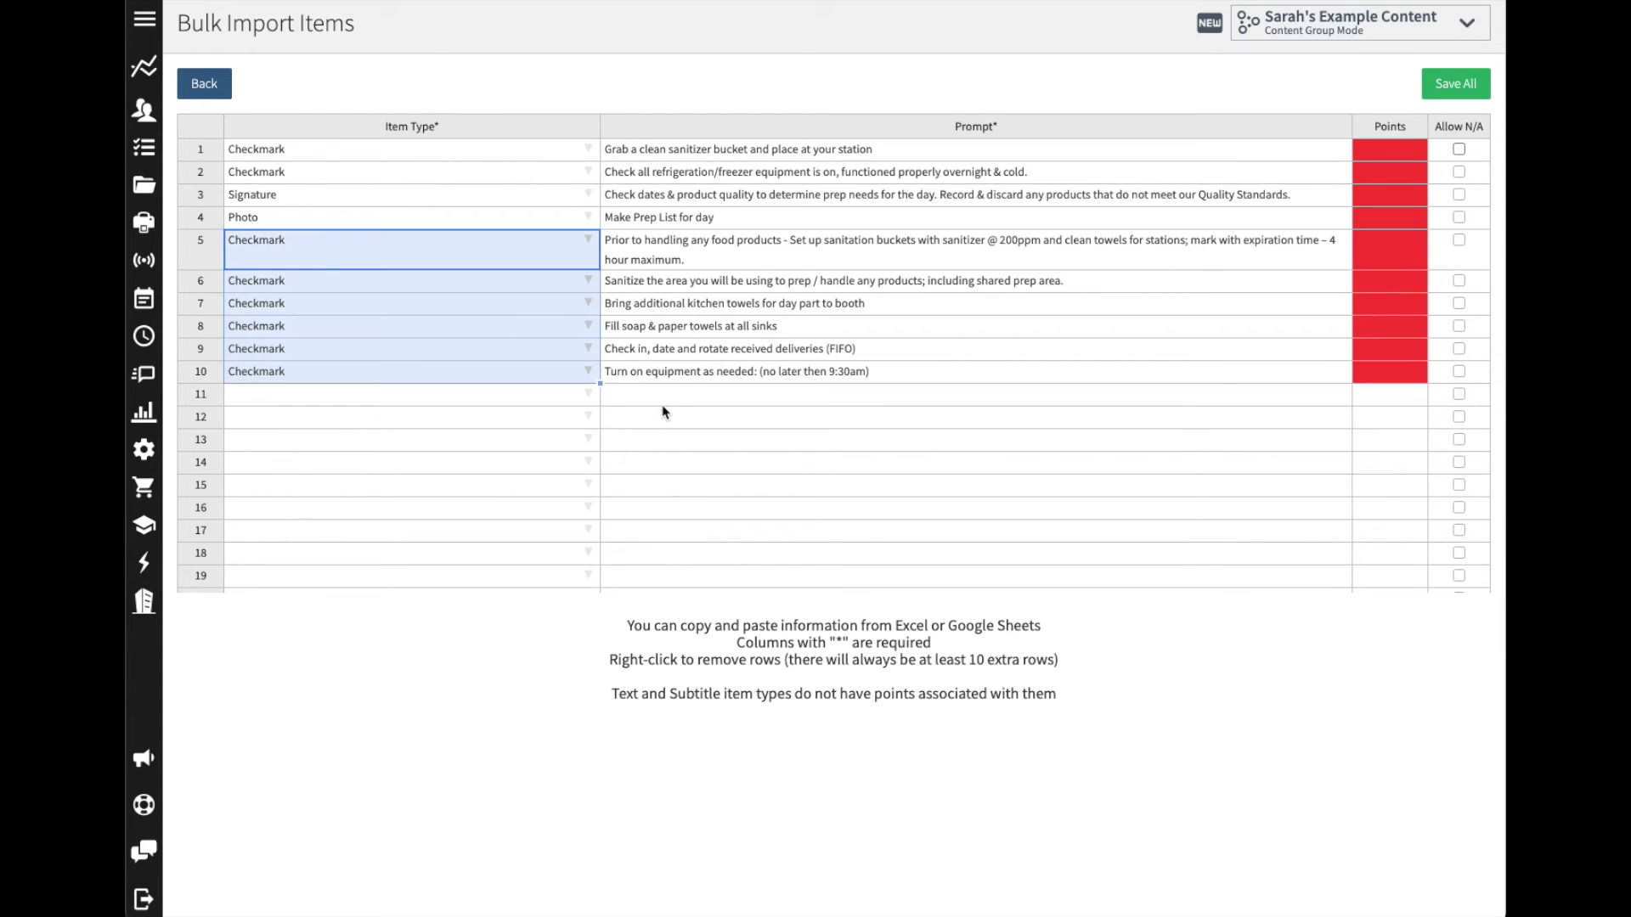
{"action": "left_click", "coordinate": [691, 465]}
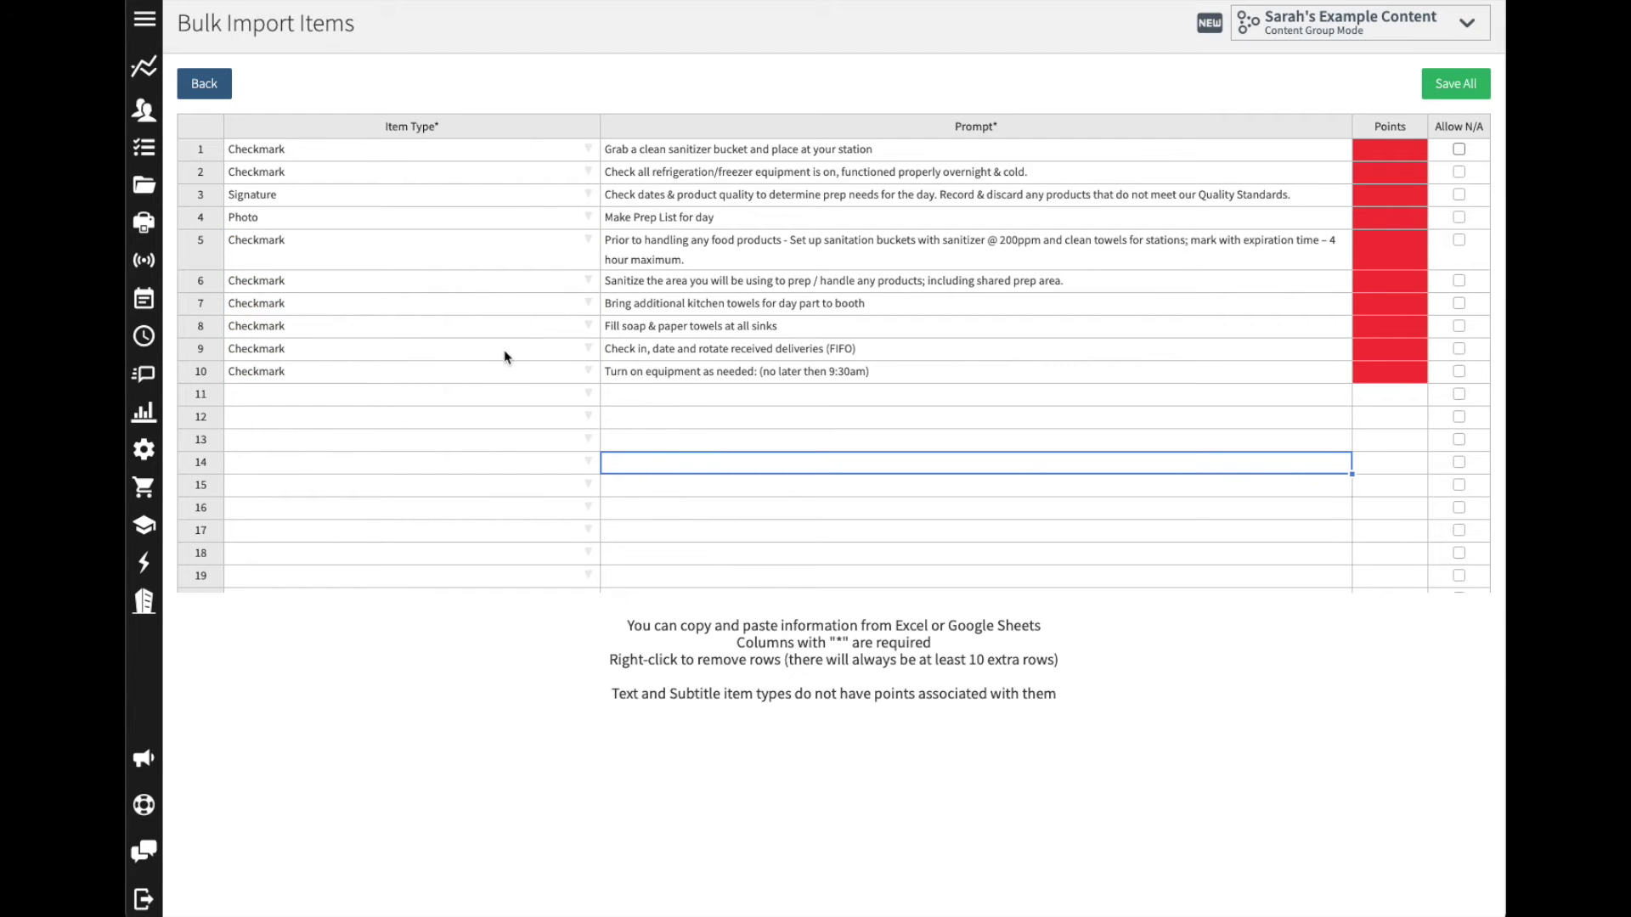
- Enter 1, 5 and 0 points for rows 1, 2 and 3
{"action": "left_click_drag", "start_coordinate": [1396, 153], "coordinate": [1378, 371]}
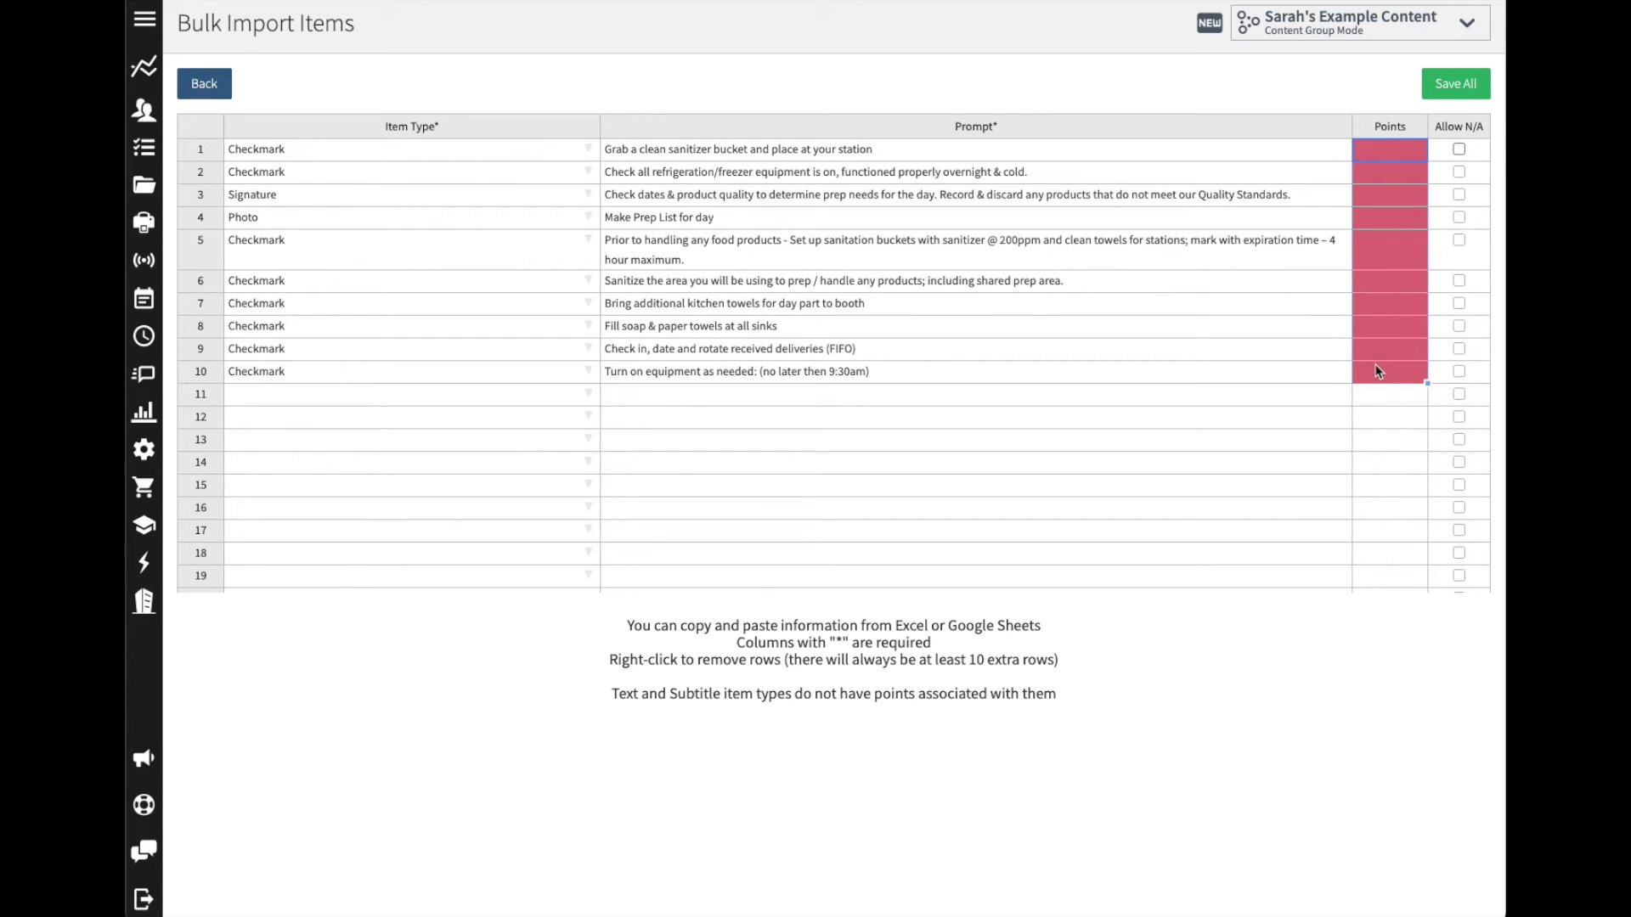
{"action": "left_click", "coordinate": [1376, 155]}
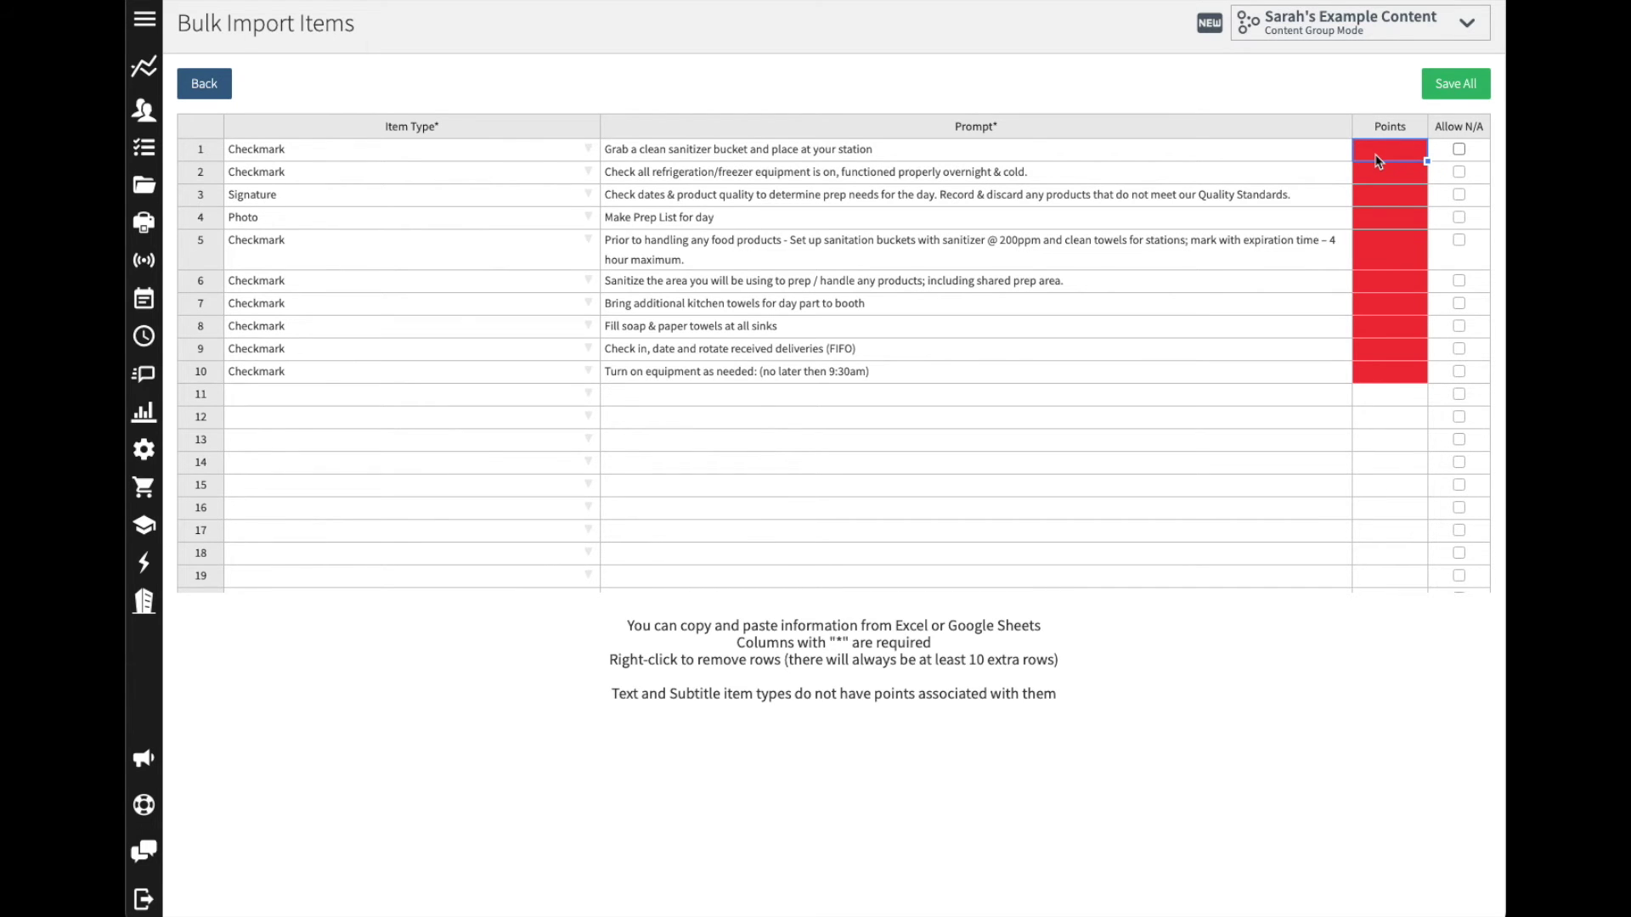
{"action": "type", "text": "1"}
{"action": "key", "text": "Return"}
{"action": "type", "text": "5"}
{"action": "key", "text": "Return"}
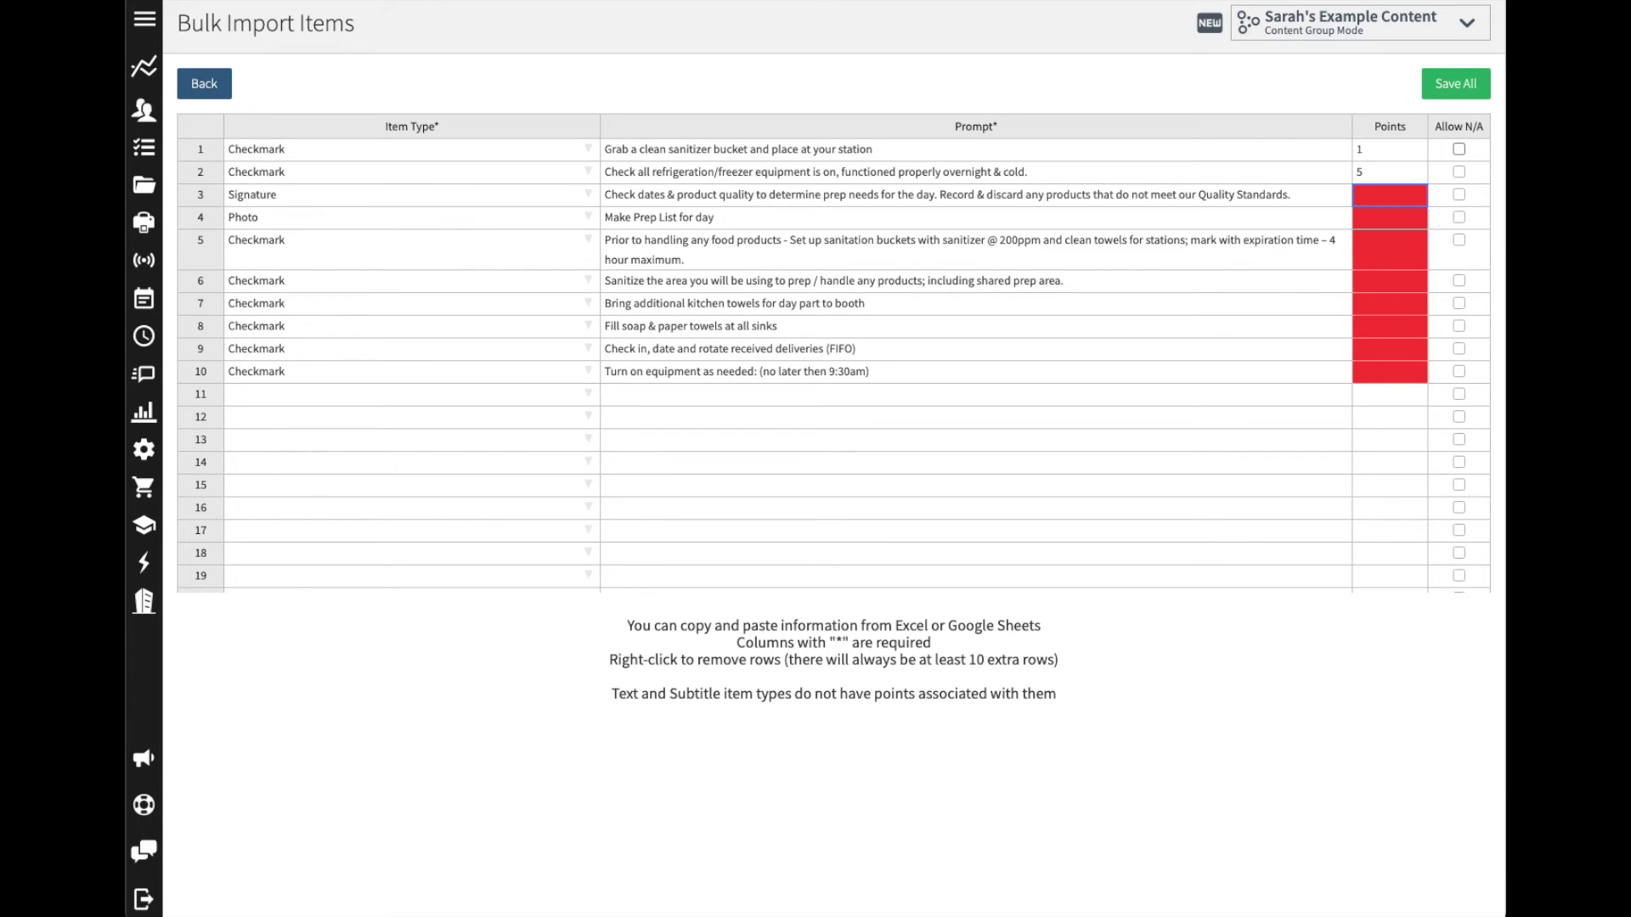
{"action": "type", "text": "0"}
{"action": "key", "text": "Return"}
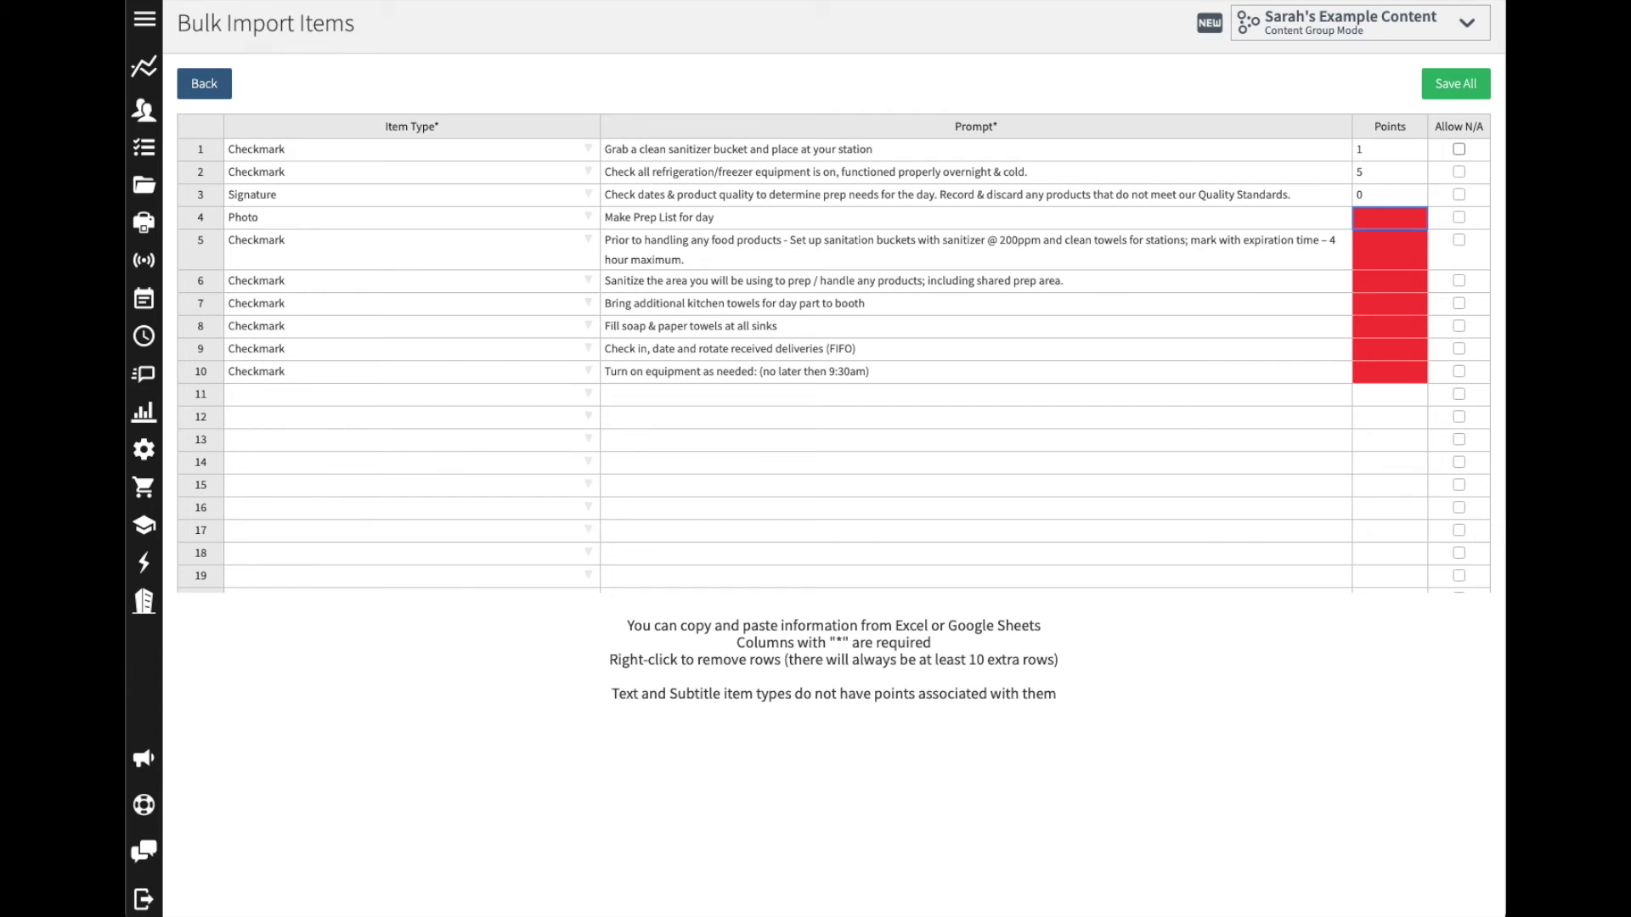
{"action": "left_click", "coordinate": [1397, 201]}
- Fill 0 points down through row 10, leaving every Allow N/A box unchecked
{"action": "left_click_drag", "start_coordinate": [1427, 207], "coordinate": [1394, 371]}
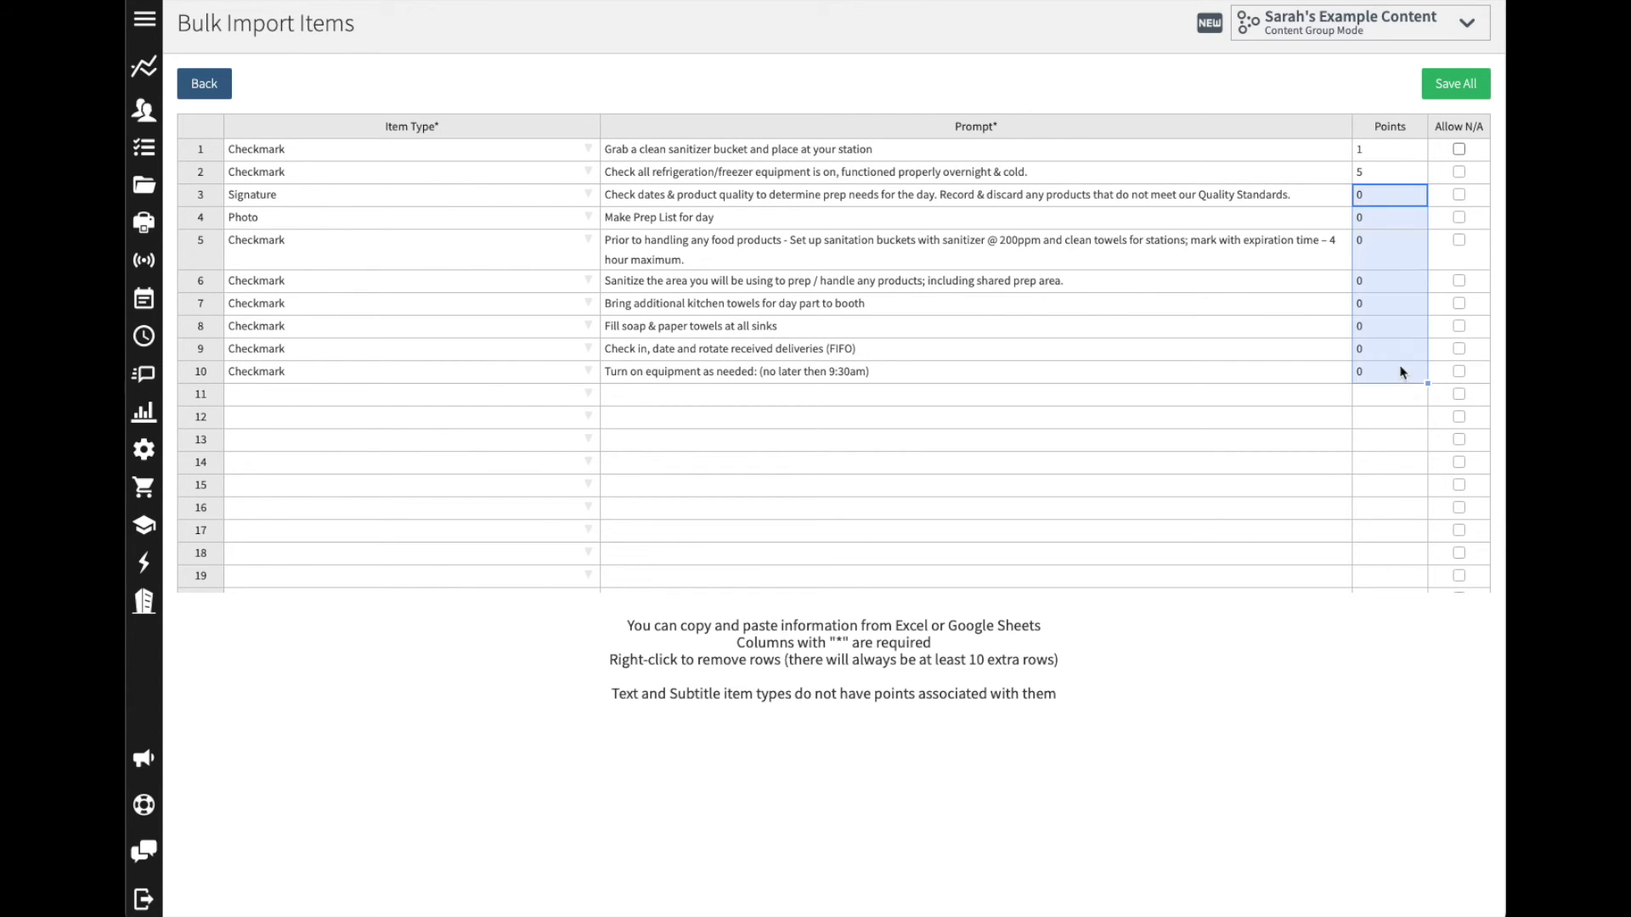
{"action": "left_click_drag", "start_coordinate": [1479, 151], "coordinate": [1475, 376]}
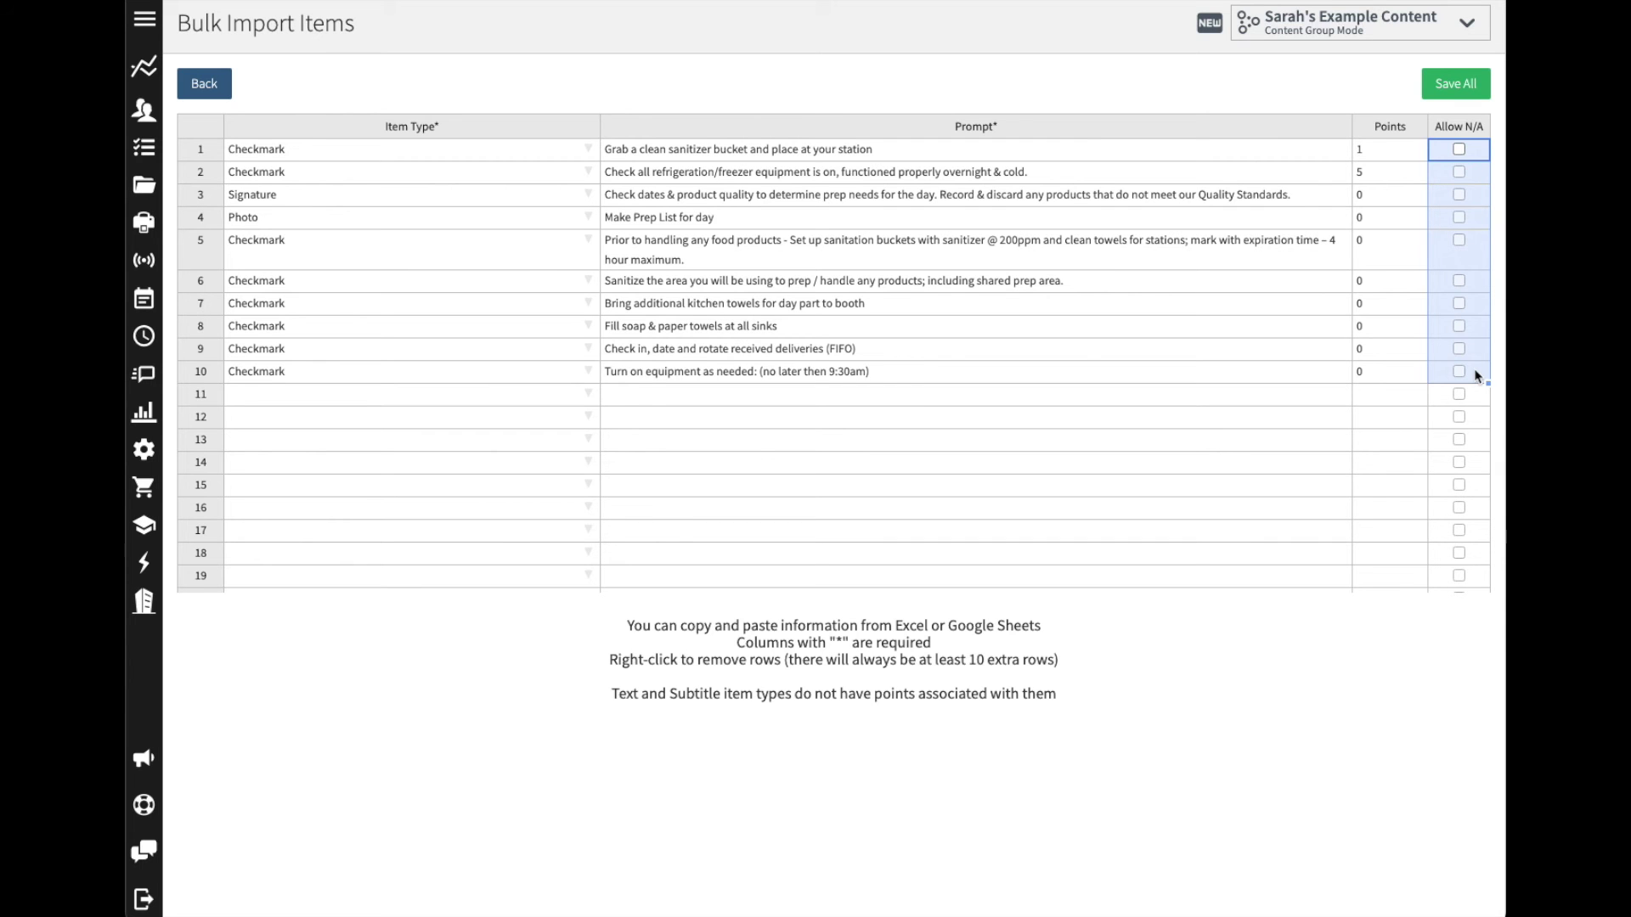
{"action": "left_click", "coordinate": [1397, 84]}
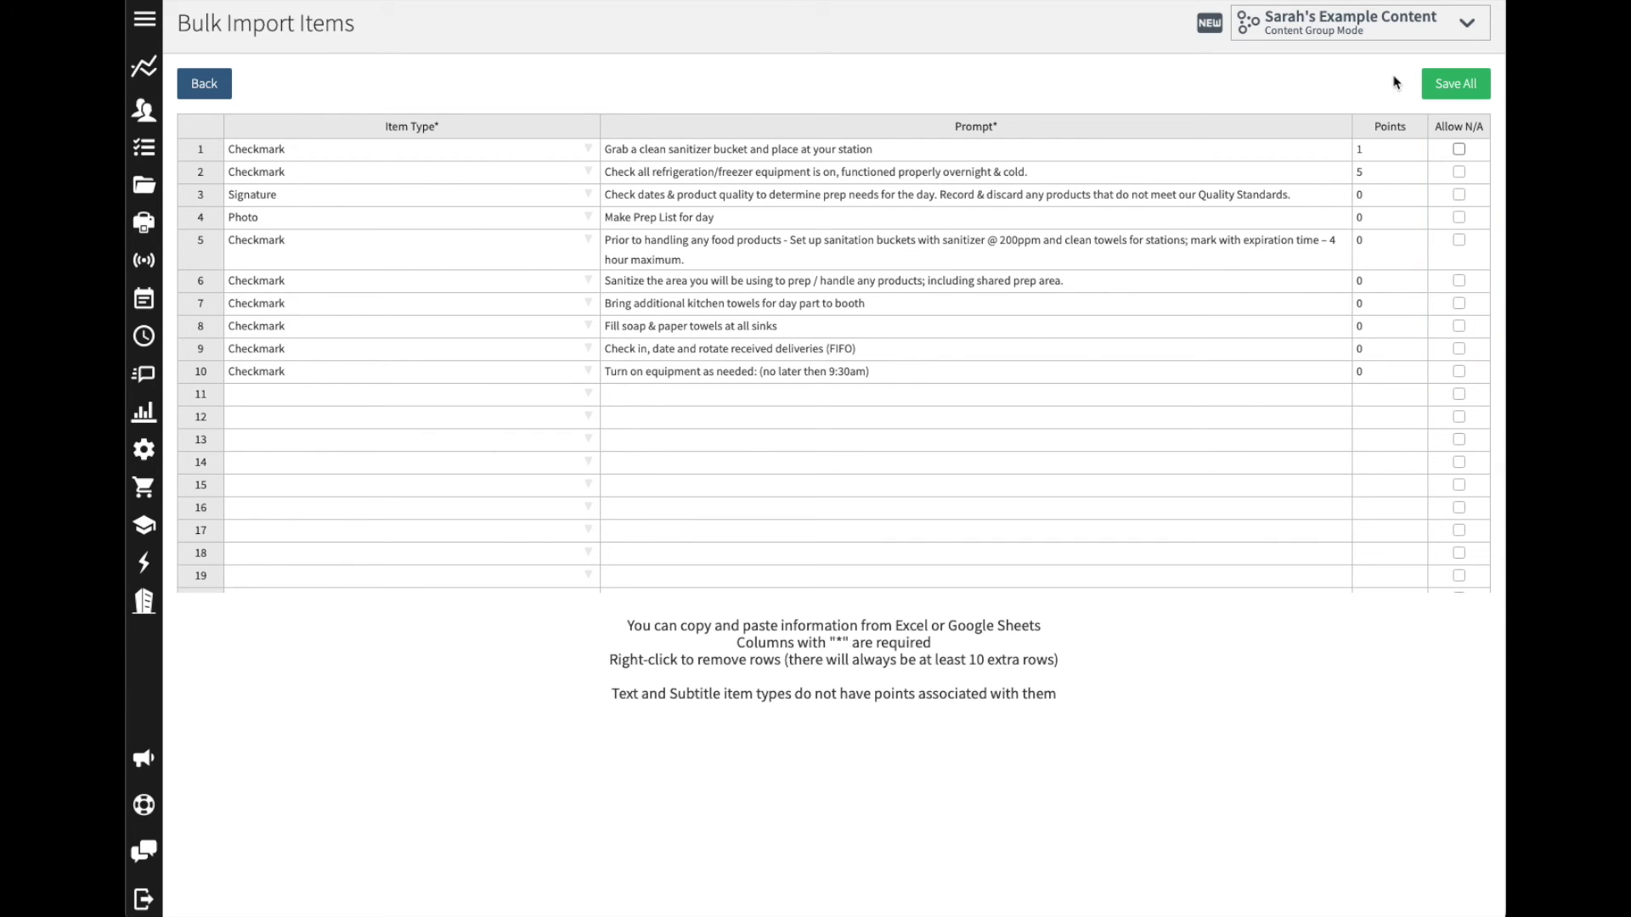
- Save all ten rows and run the import, bringing the list to 11 items
{"action": "left_click", "coordinate": [1476, 94]}
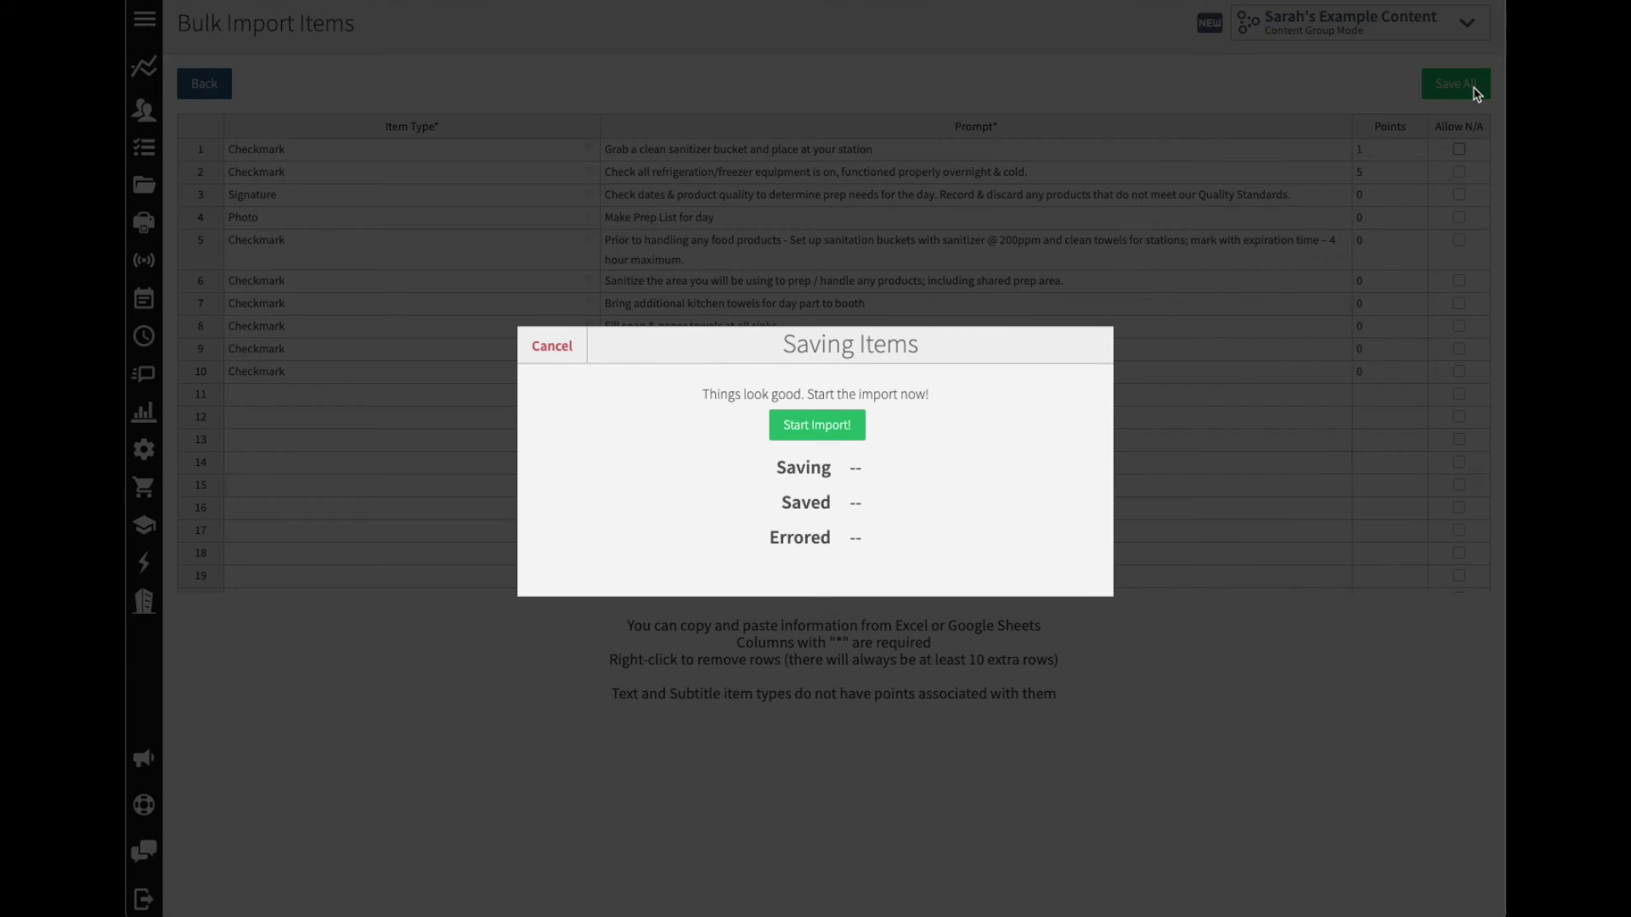
{"action": "left_click", "coordinate": [840, 432]}
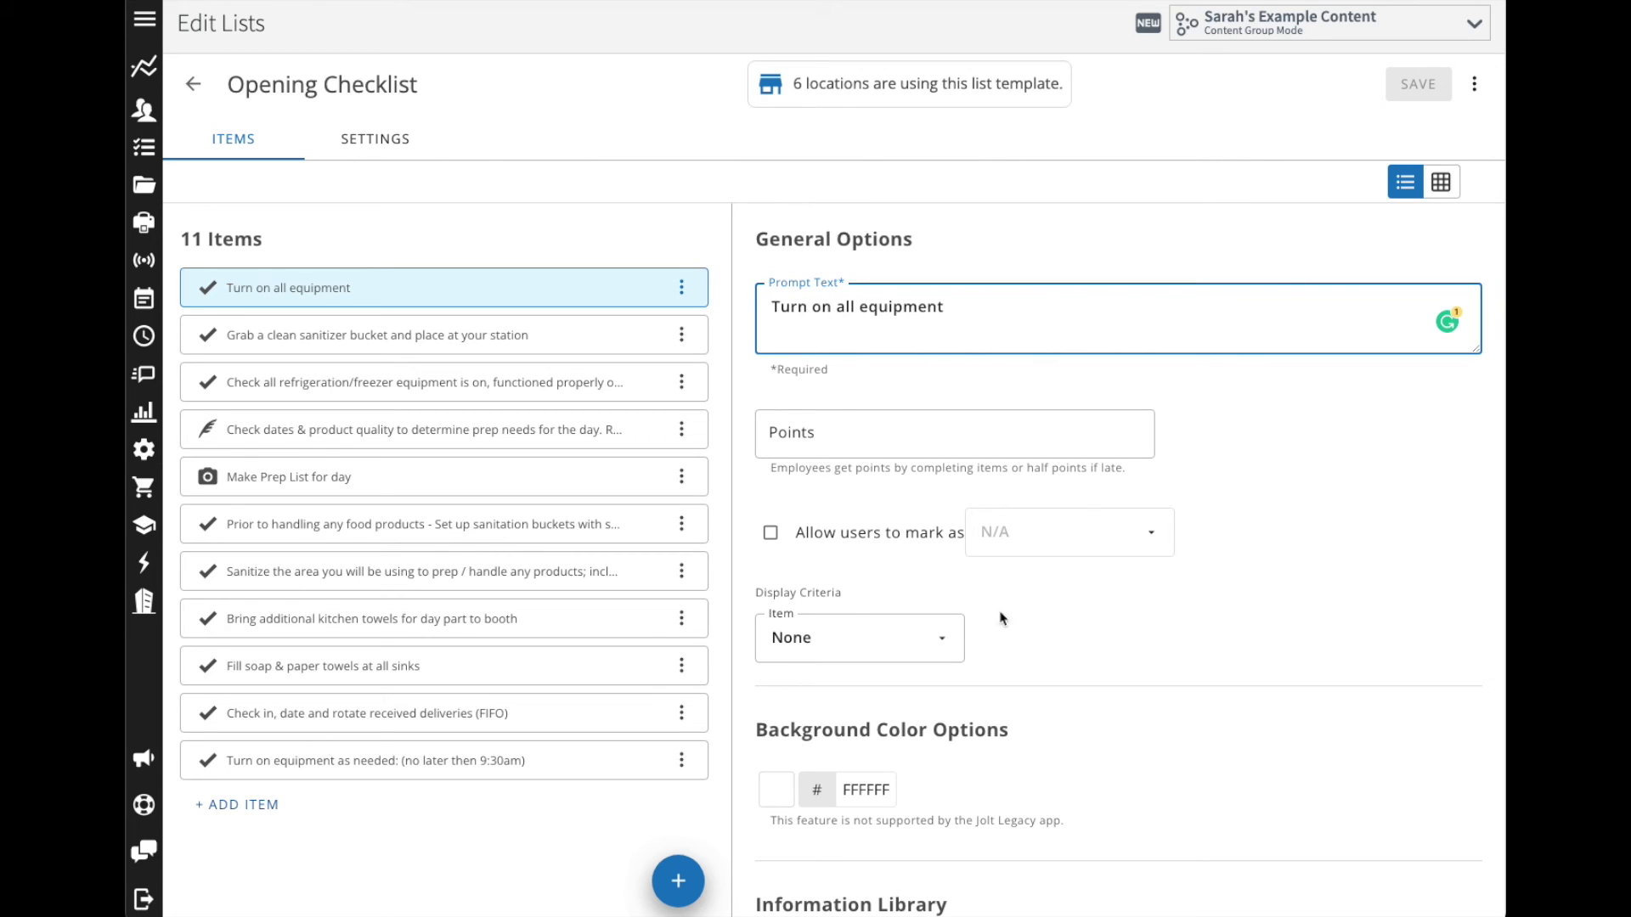
- Delete the leftover 'Turn on all equipment' item and save the list with 10 items
{"action": "left_click", "coordinate": [391, 302]}
{"action": "left_click_drag", "start_coordinate": [391, 302], "coordinate": [408, 735]}
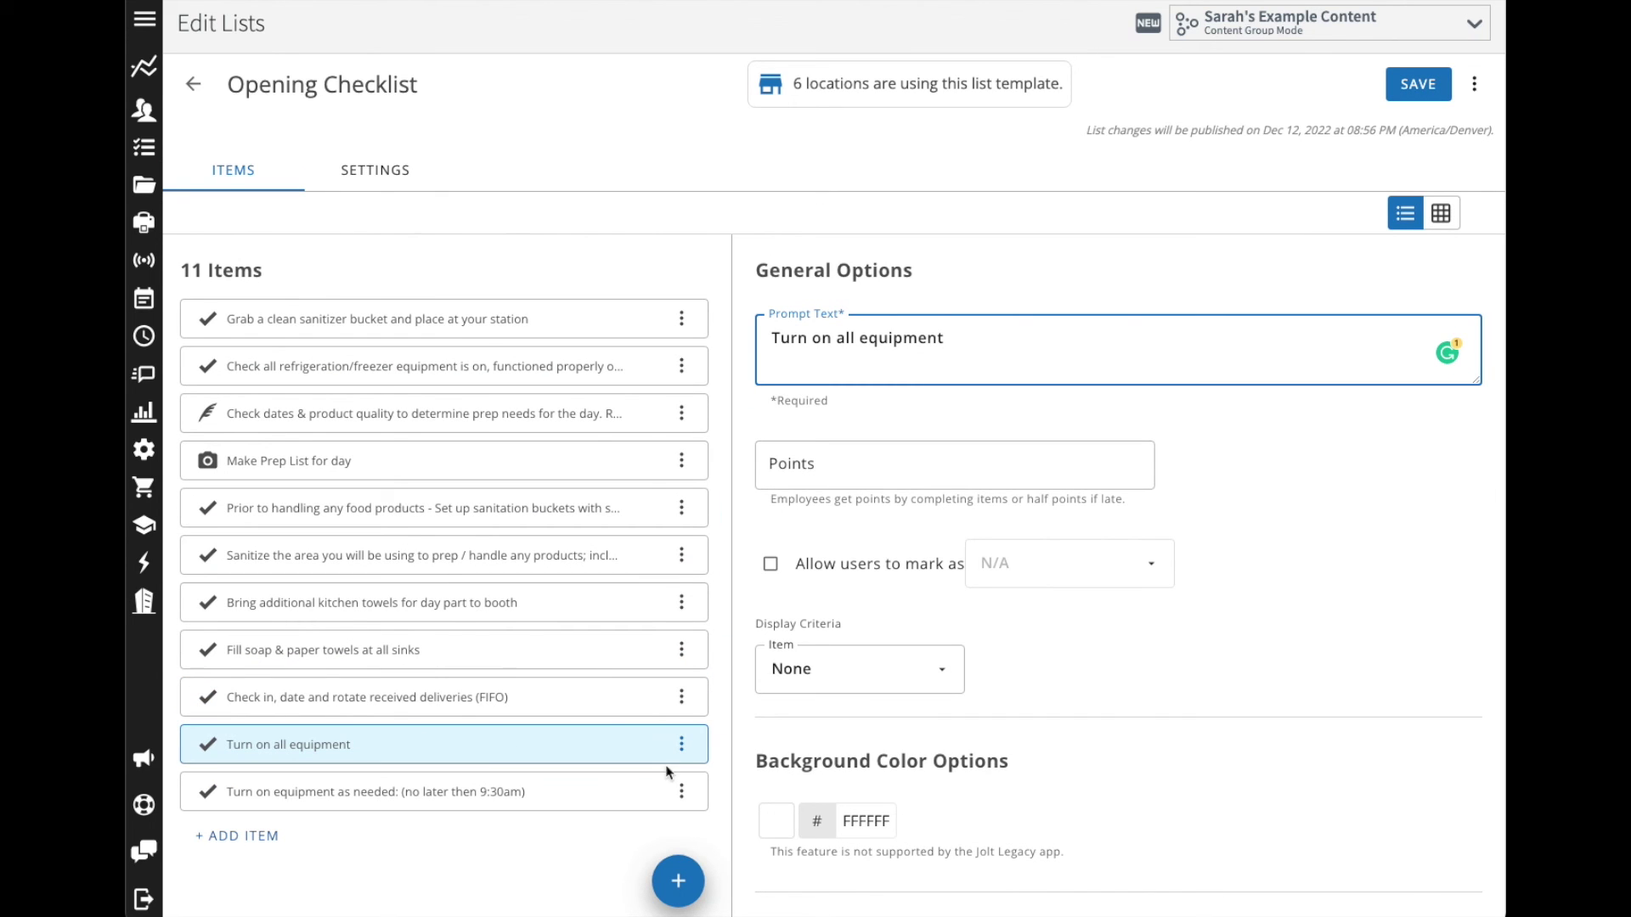
{"action": "left_click", "coordinate": [681, 744]}
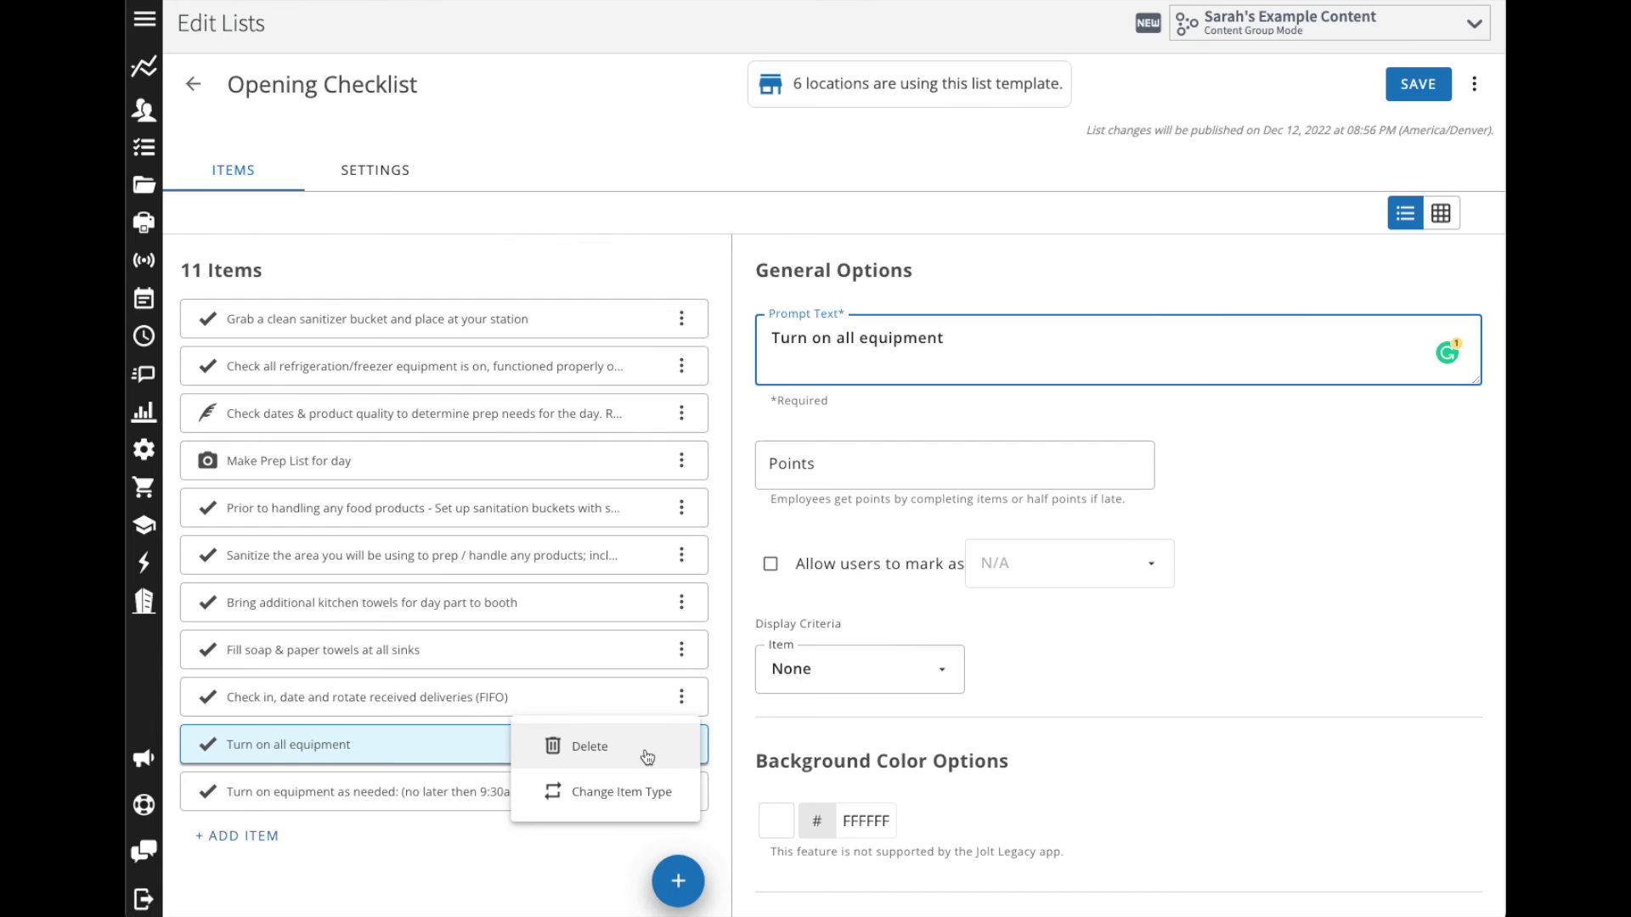
{"action": "left_click", "coordinate": [648, 757]}
{"action": "left_click", "coordinate": [921, 532]}
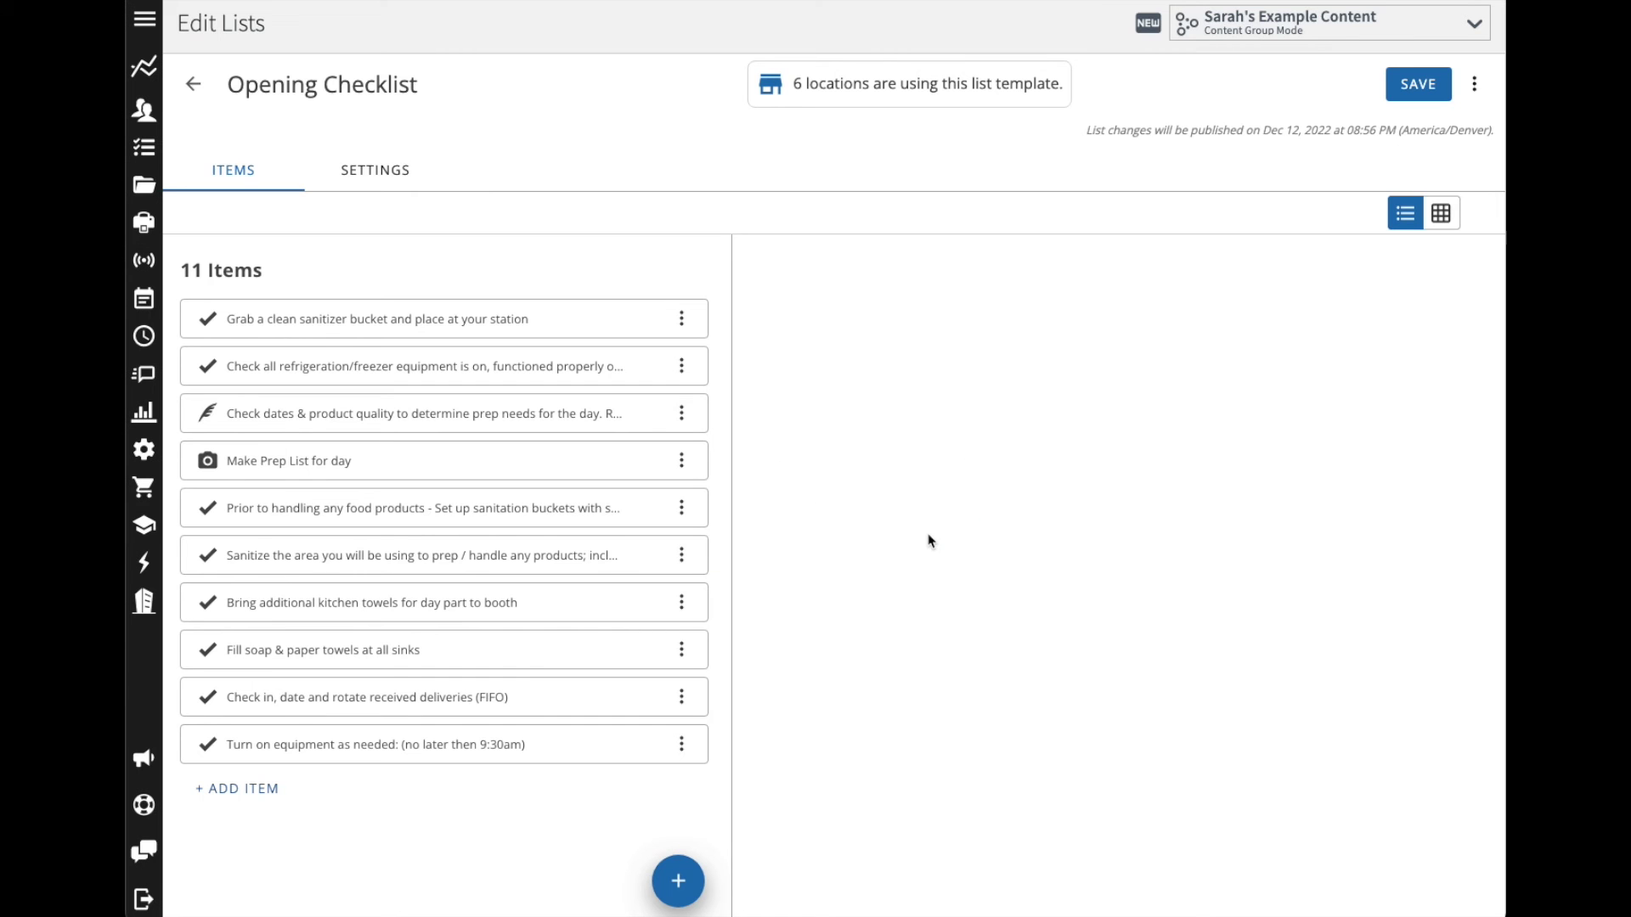
{"action": "left_click", "coordinate": [1434, 86]}
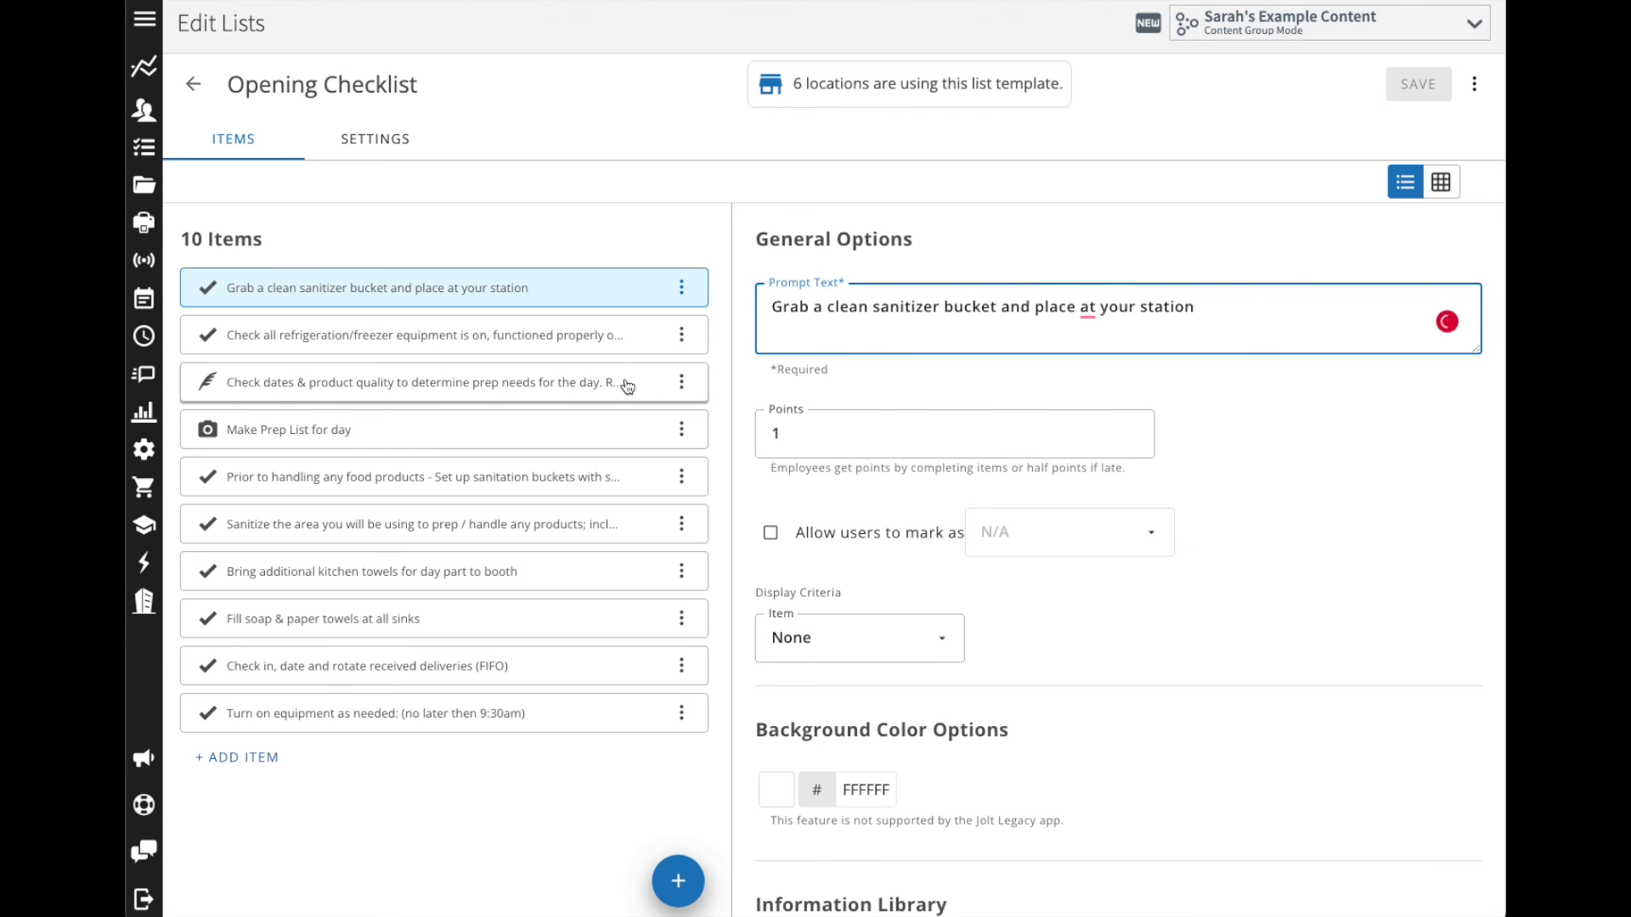
- Switch the third item, 'Check dates & product quality', from Signature to Photo type
{"action": "left_click", "coordinate": [682, 383]}
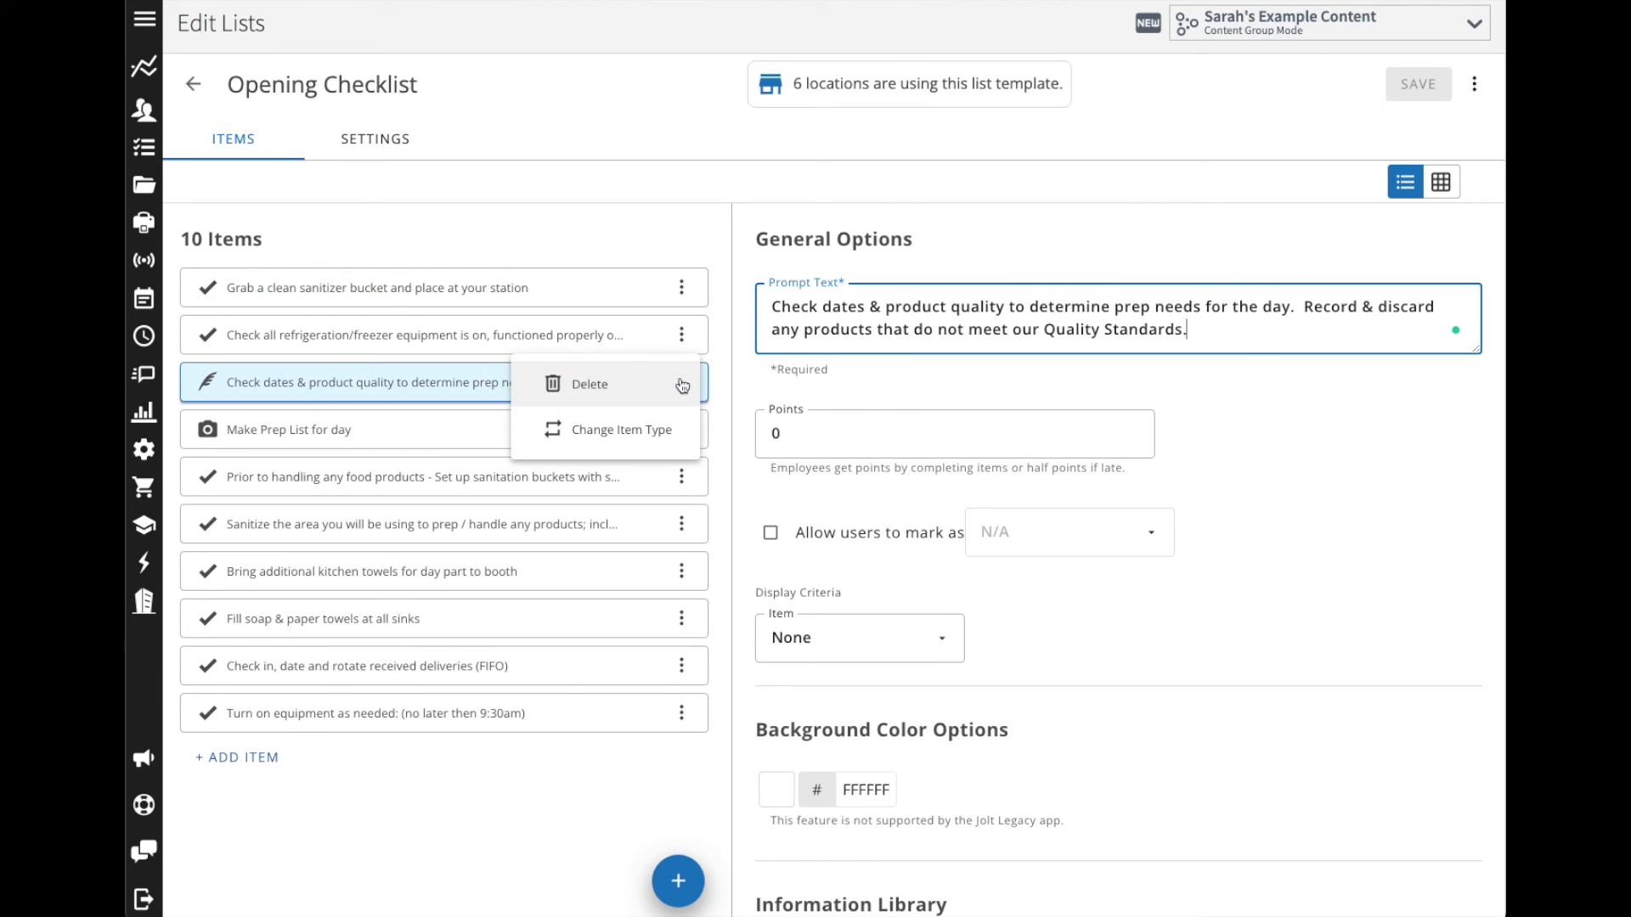
{"action": "left_click", "coordinate": [595, 435]}
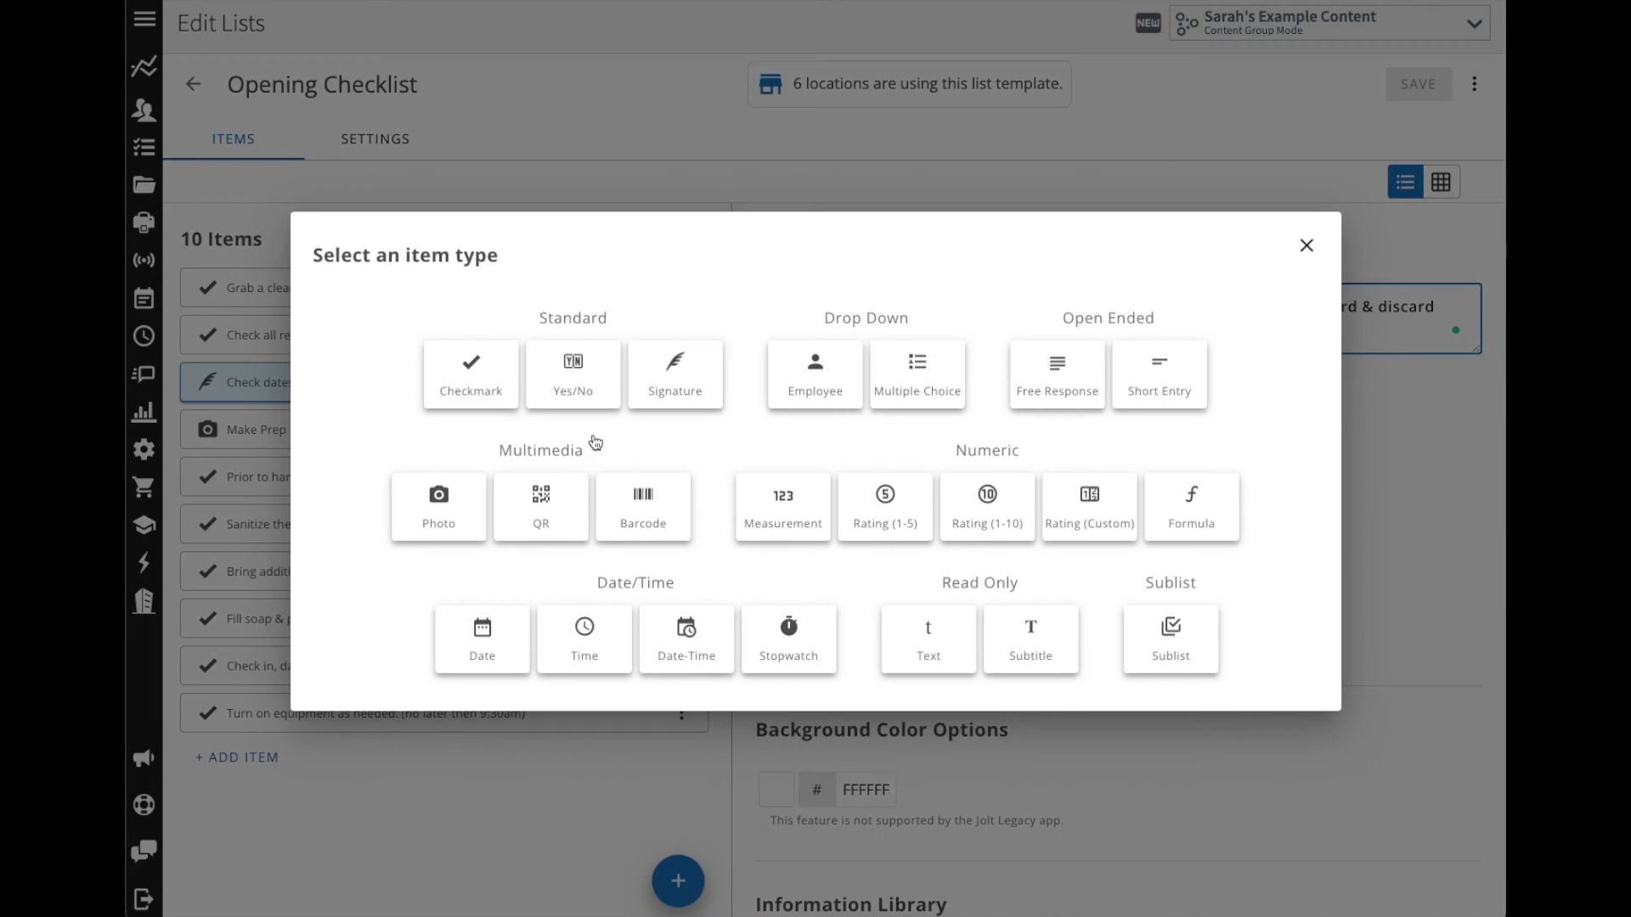
{"action": "left_click", "coordinate": [441, 513]}
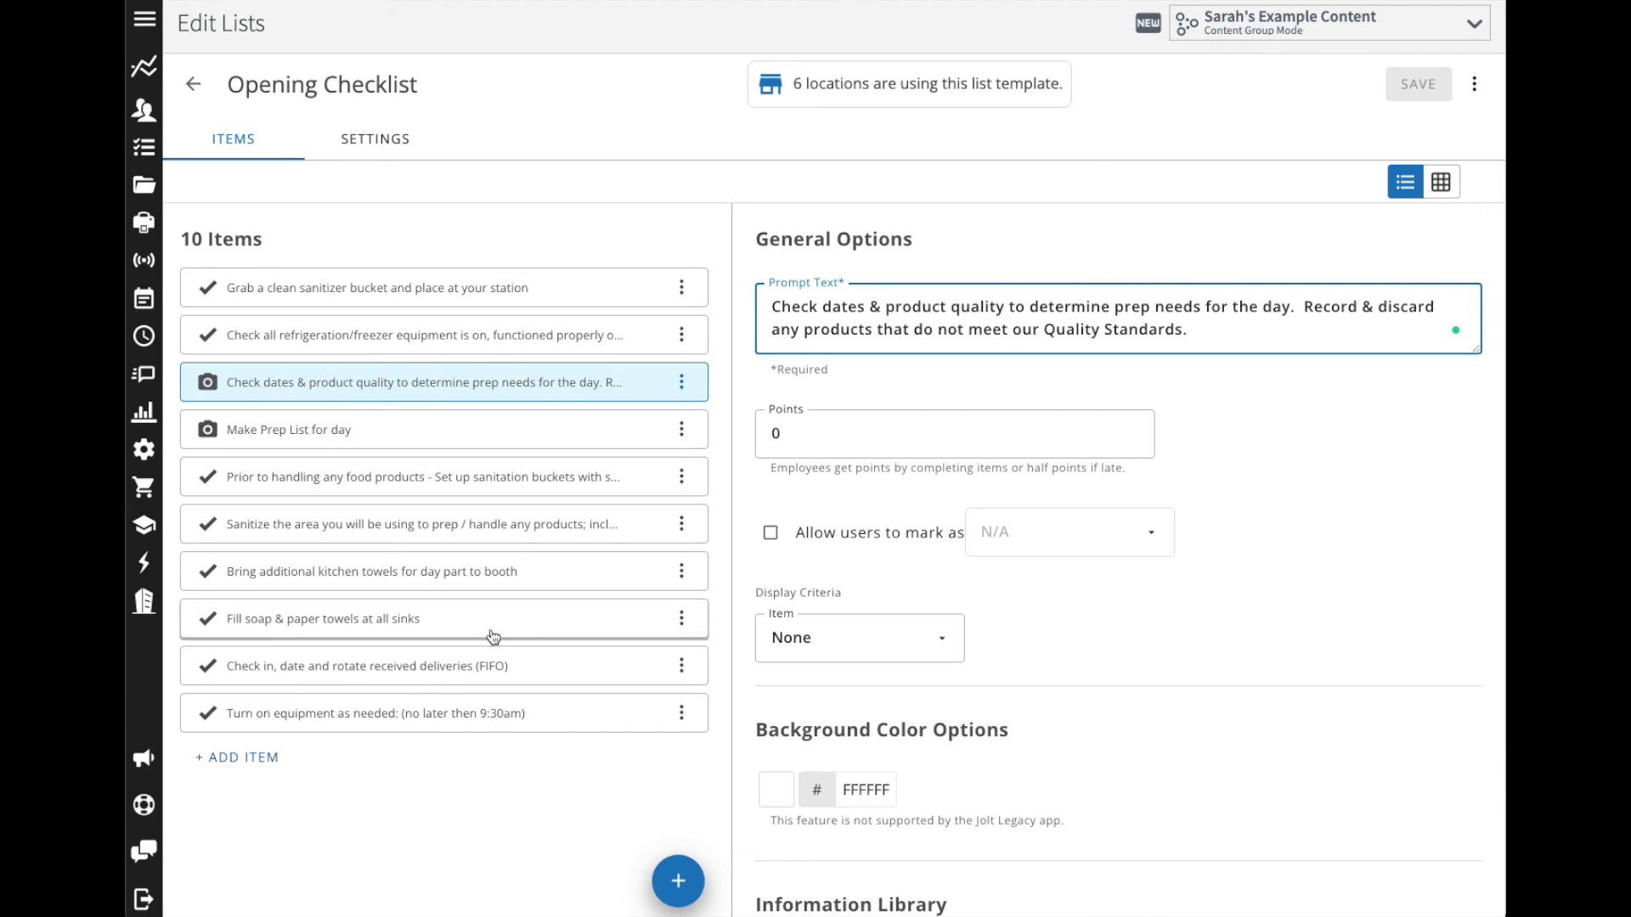
{"action": "left_click", "coordinate": [1065, 314]}
{"action": "left_click_drag", "start_coordinate": [1065, 316], "coordinate": [1164, 338]}
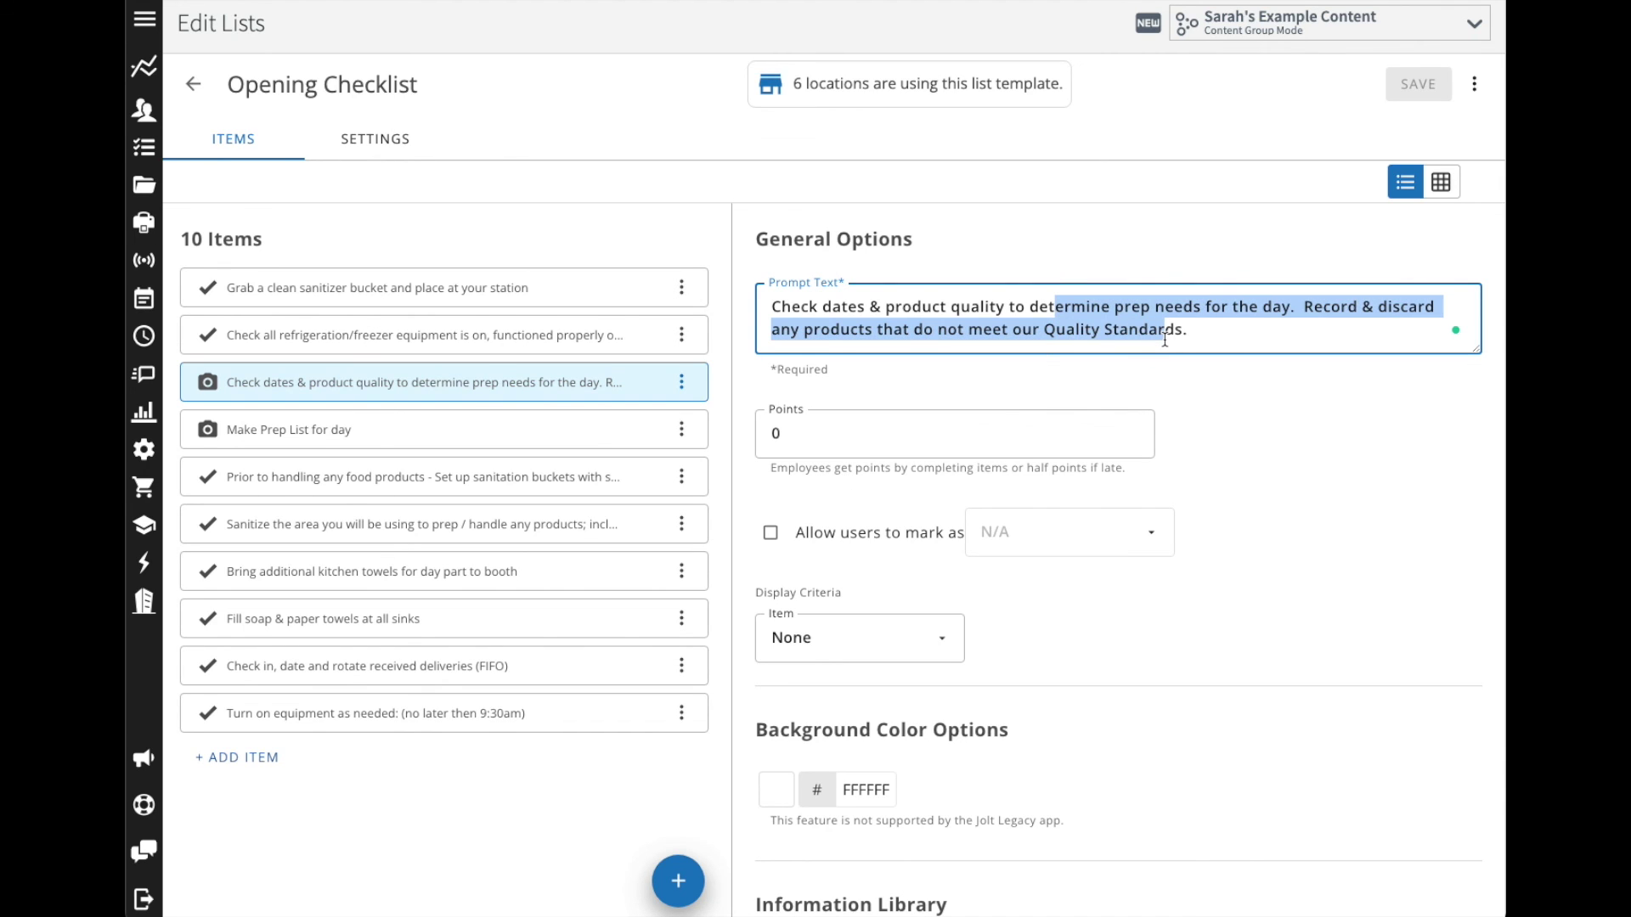